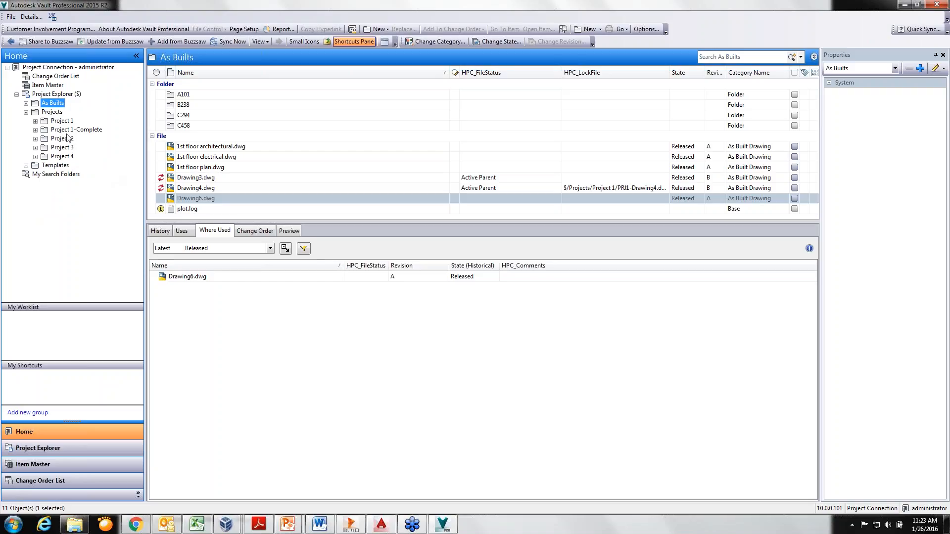
Examine which linked copies use Drawing3.dwg, Drawing4.dwg and Drawing6.dwg in the As Builts folder
{"action": "left_click", "coordinate": [194, 148]}
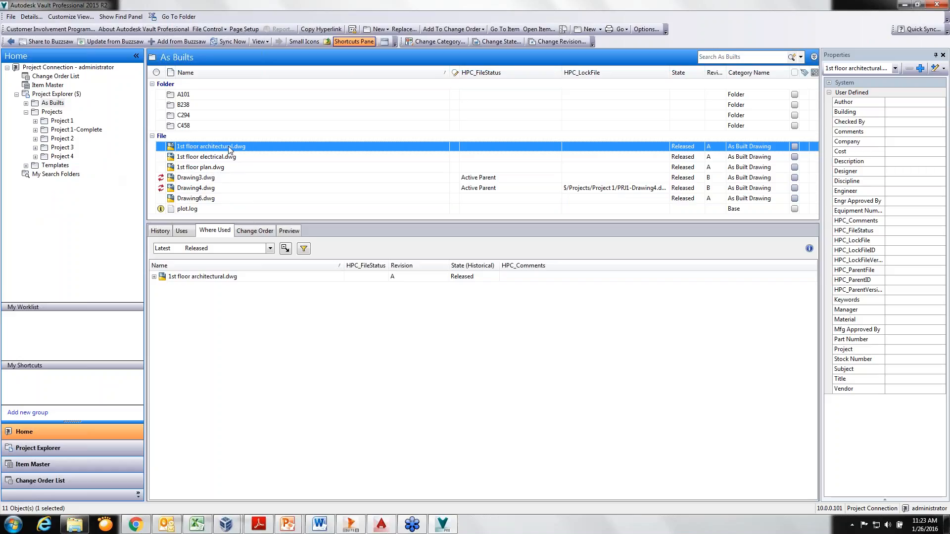
{"action": "left_click", "coordinate": [224, 180]}
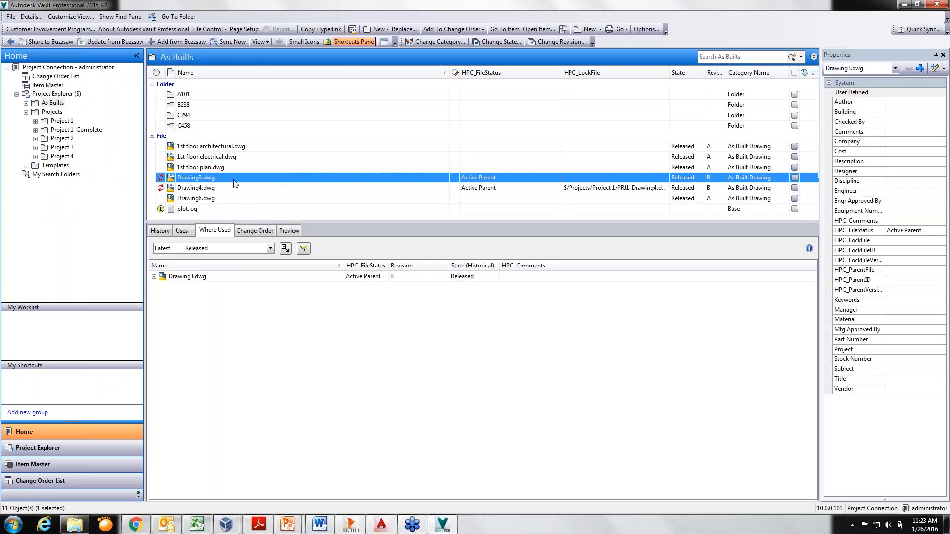
{"action": "left_click", "coordinate": [154, 278]}
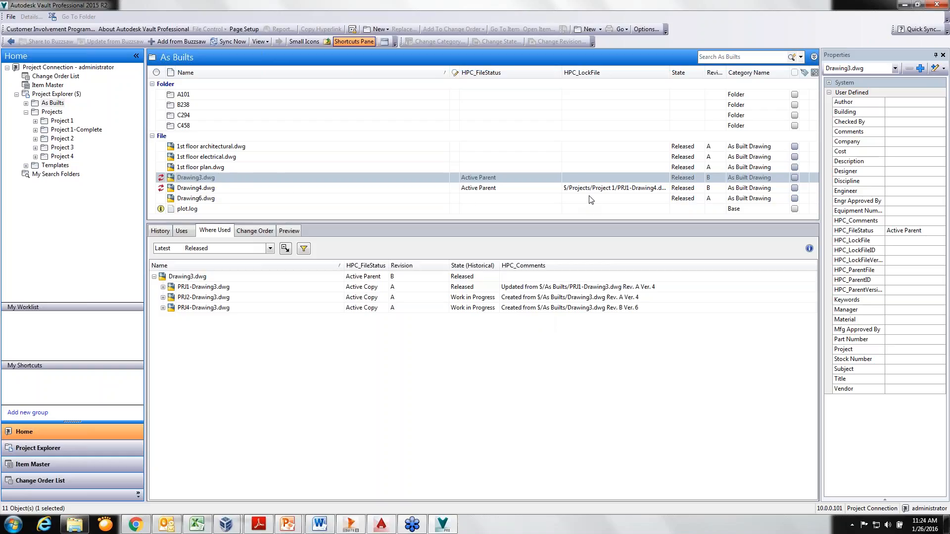
{"action": "left_click", "coordinate": [297, 188]}
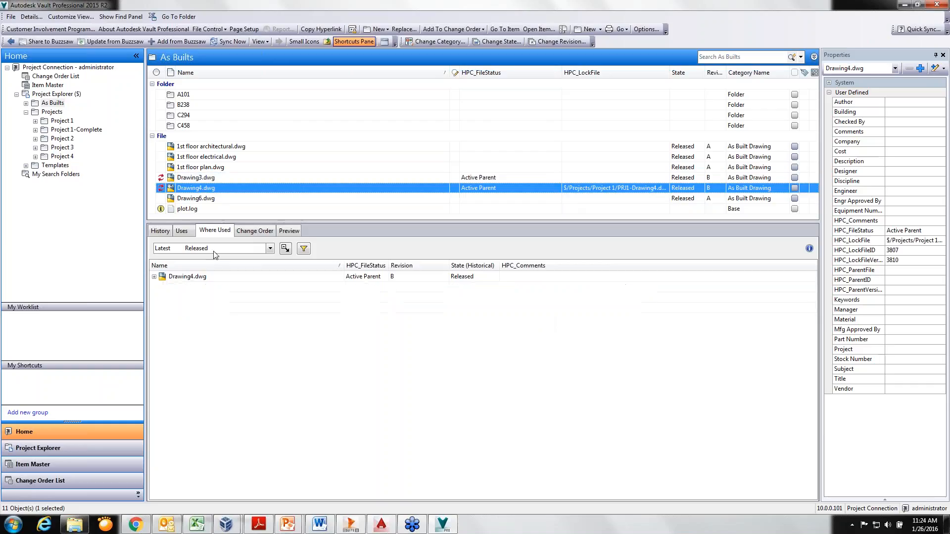
{"action": "left_click", "coordinate": [154, 277]}
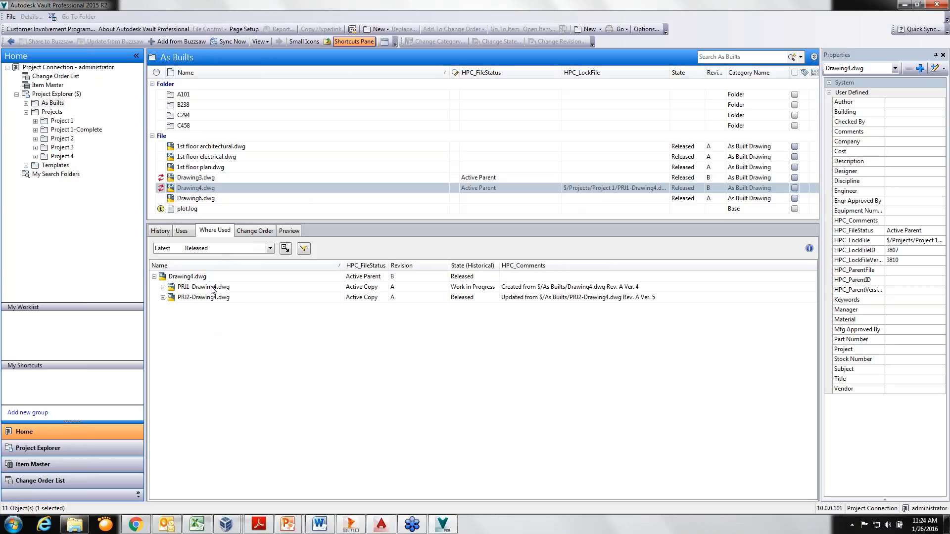
{"action": "left_click", "coordinate": [213, 199]}
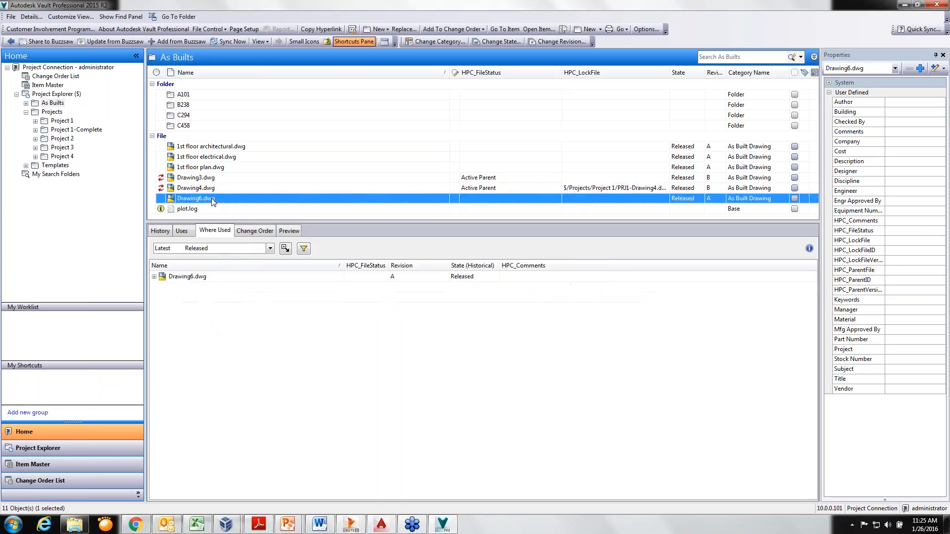
{"action": "left_click", "coordinate": [154, 276]}
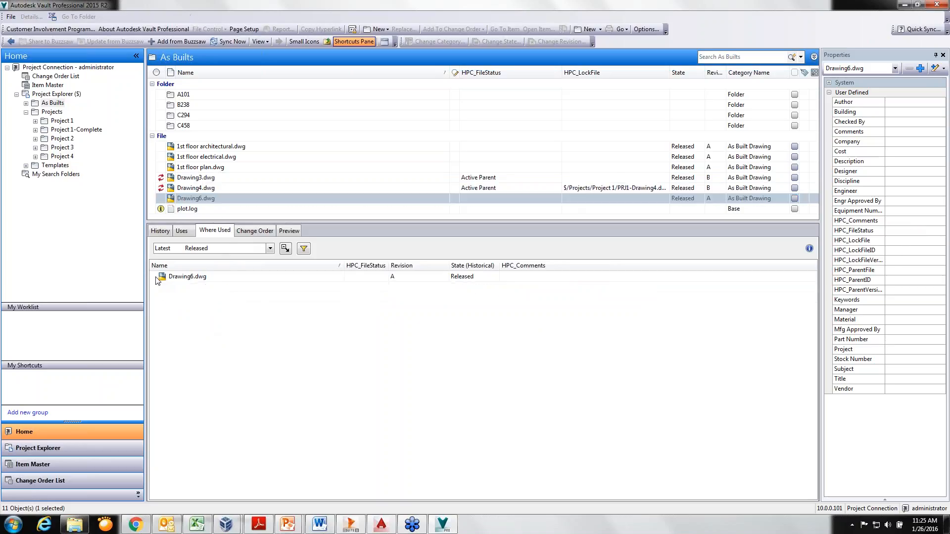
Create a linked copy of Drawing6.dwg in the Project 3 folder with the prefix PRJ4-, and expand its where-used entry
{"action": "left_click", "coordinate": [212, 197]}
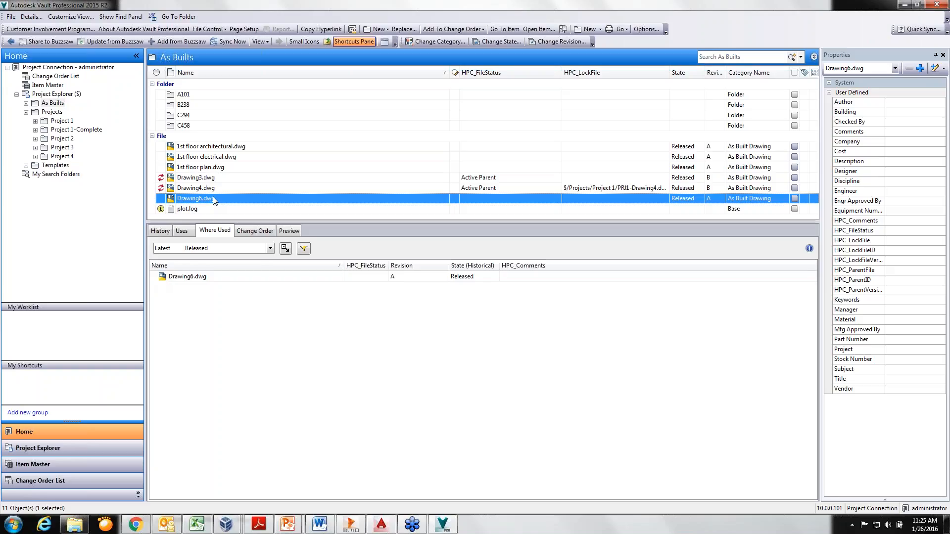
{"action": "right_click", "coordinate": [212, 198]}
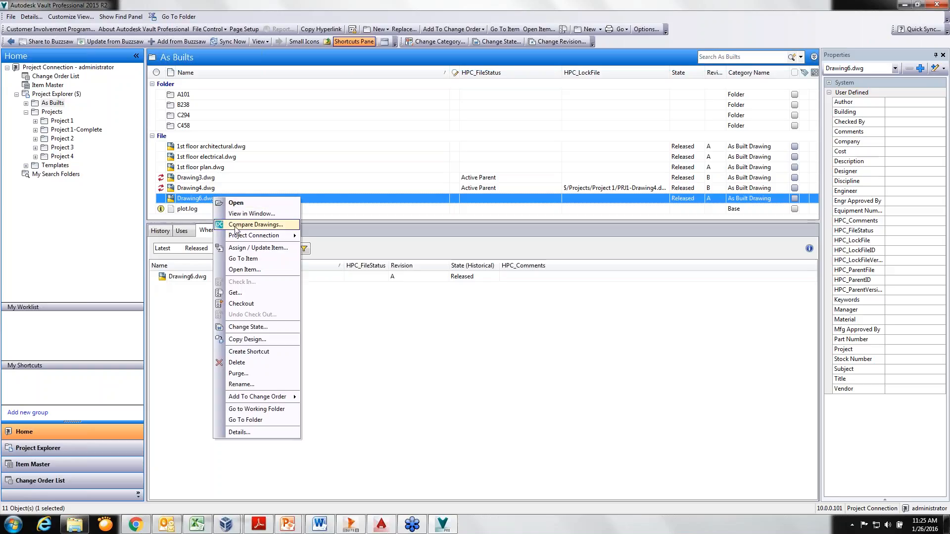
{"action": "mouse_move", "coordinate": [242, 236]}
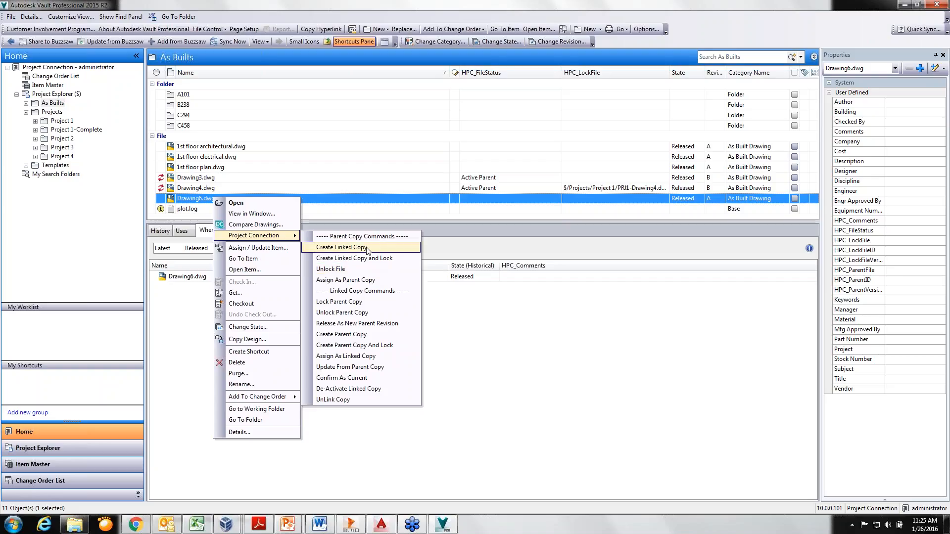
{"action": "left_click", "coordinate": [341, 248]}
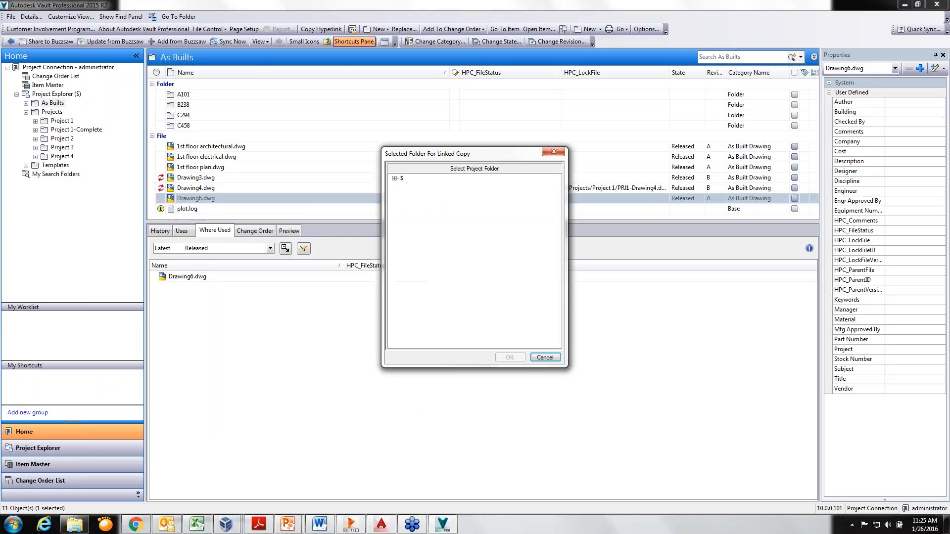
{"action": "left_click", "coordinate": [395, 178]}
{"action": "left_click", "coordinate": [404, 194]}
{"action": "left_click", "coordinate": [429, 226]}
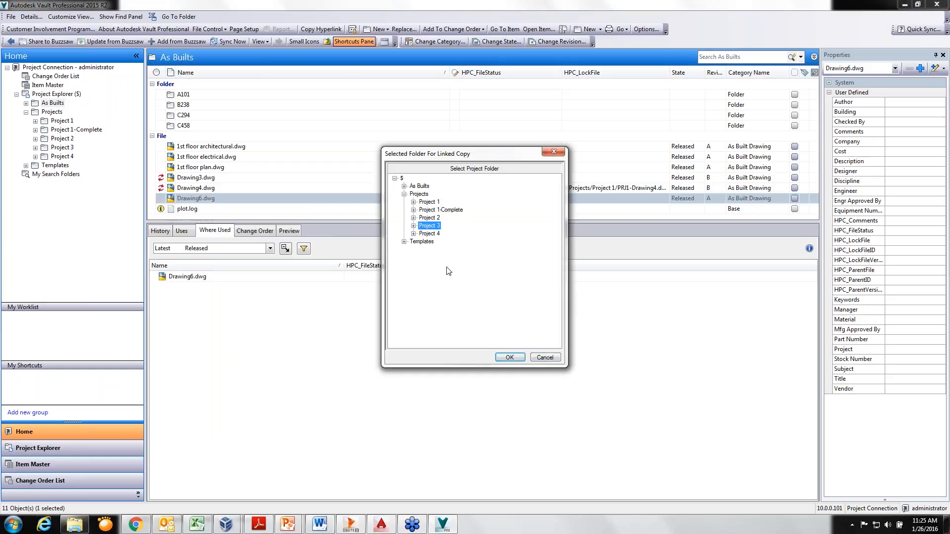
{"action": "left_click", "coordinate": [510, 357]}
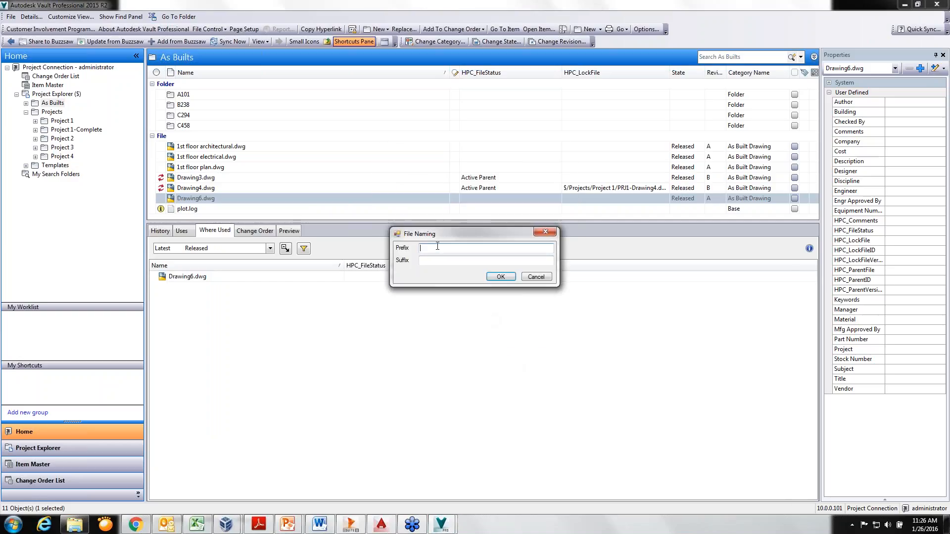
{"action": "type", "text": "PRJ4-"}
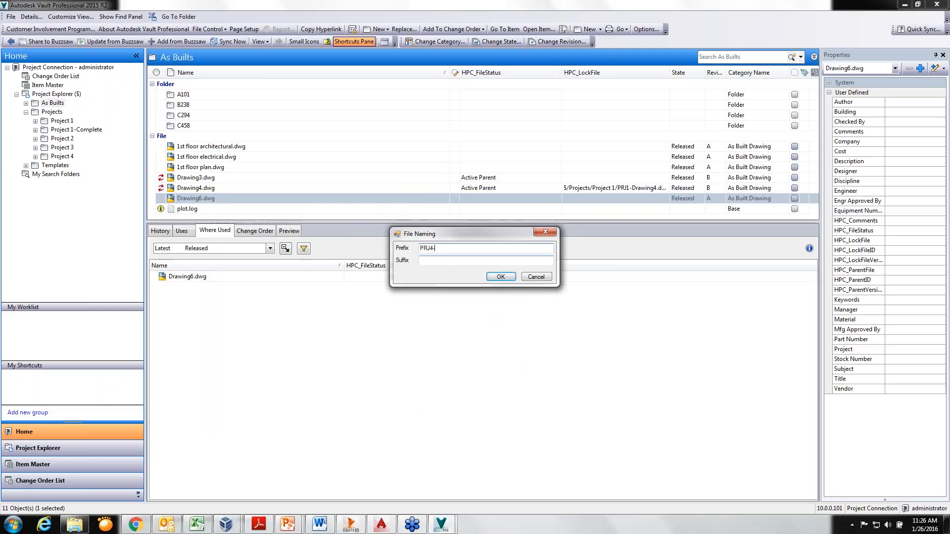
{"action": "left_click", "coordinate": [501, 277]}
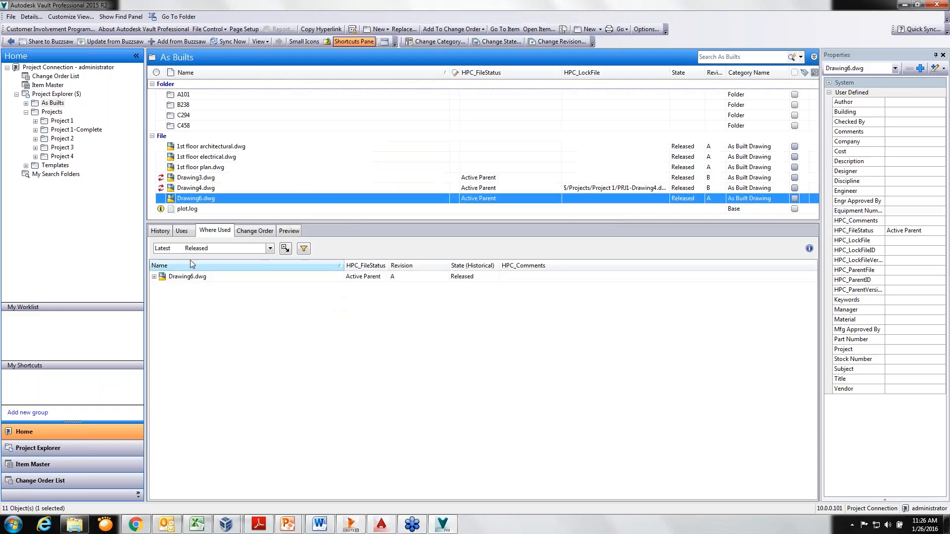
{"action": "left_click", "coordinate": [154, 277]}
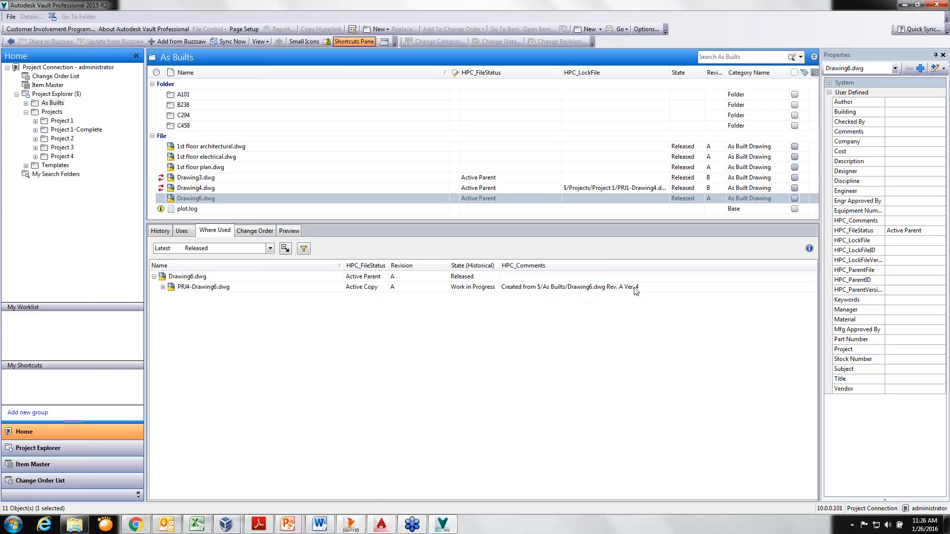
Create a linked and locked copy of Drawing6.dwg in Project 2 with the prefix PRJ2-, and widen the HPC_LockFile column
{"action": "left_click", "coordinate": [214, 197]}
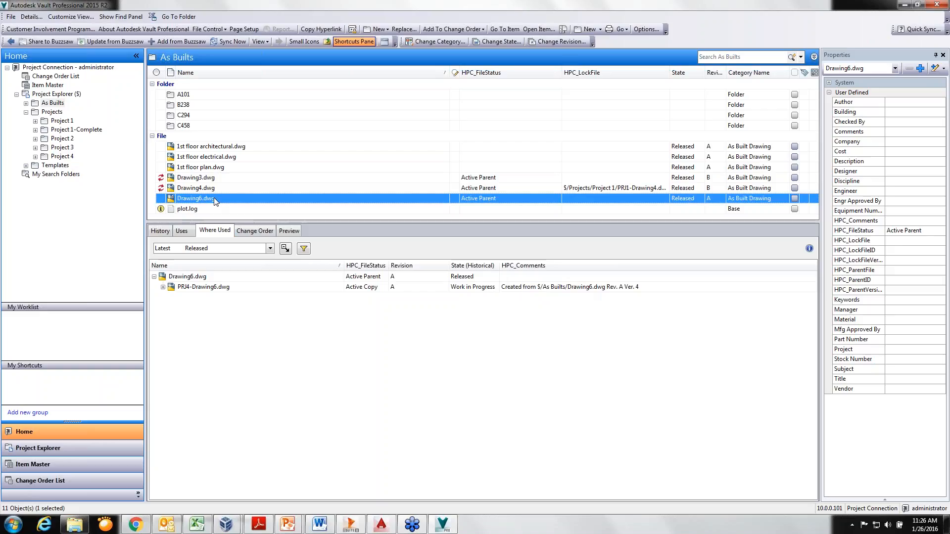
{"action": "right_click", "coordinate": [214, 198]}
{"action": "mouse_move", "coordinate": [254, 237]}
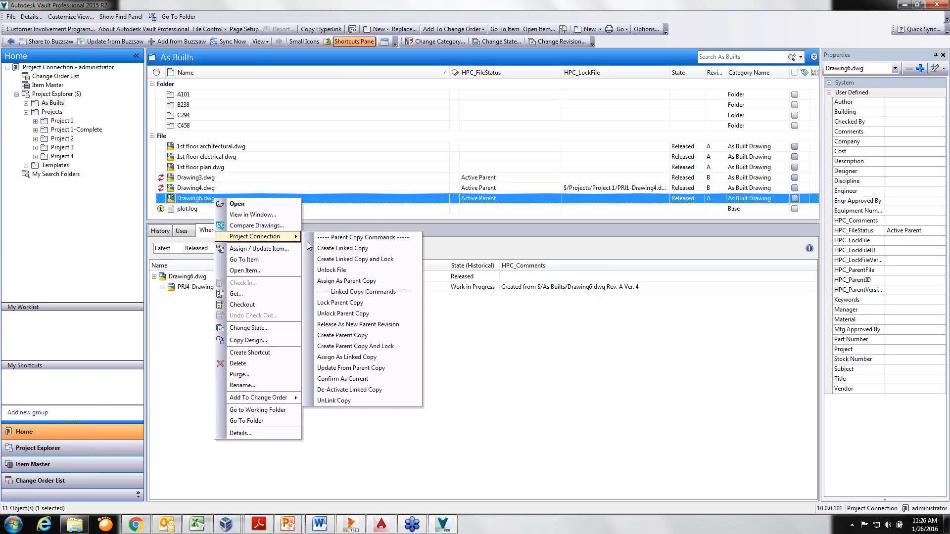
{"action": "left_click", "coordinate": [361, 260]}
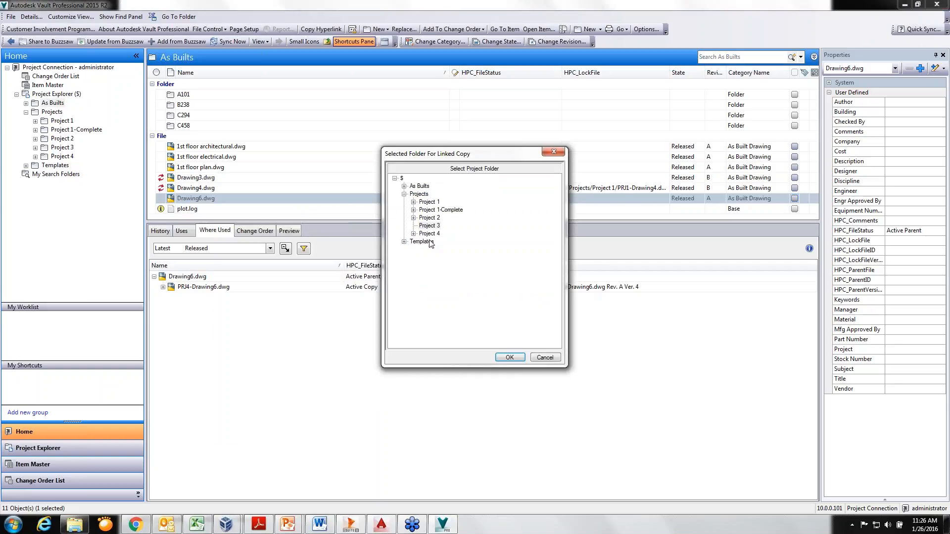
{"action": "left_click_drag", "start_coordinate": [442, 154], "coordinate": [479, 243]}
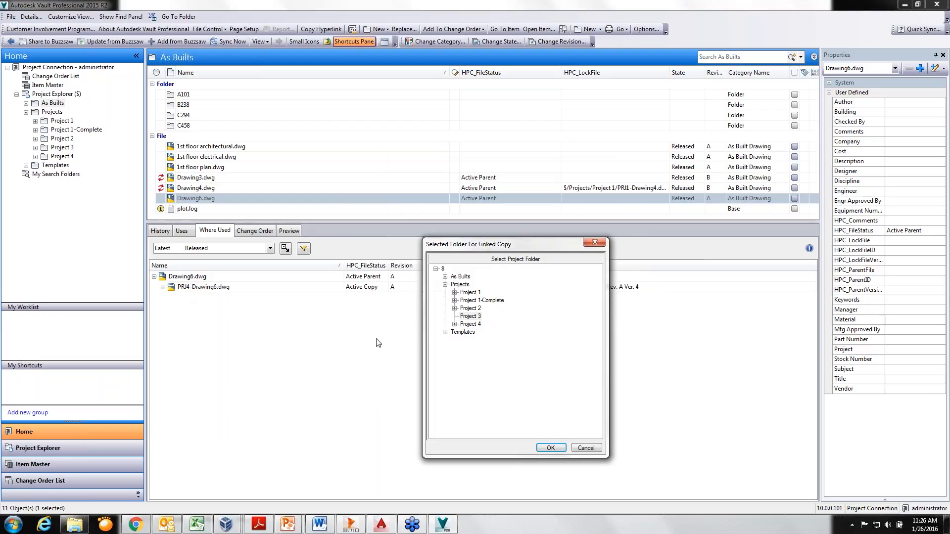
{"action": "left_click", "coordinate": [473, 309]}
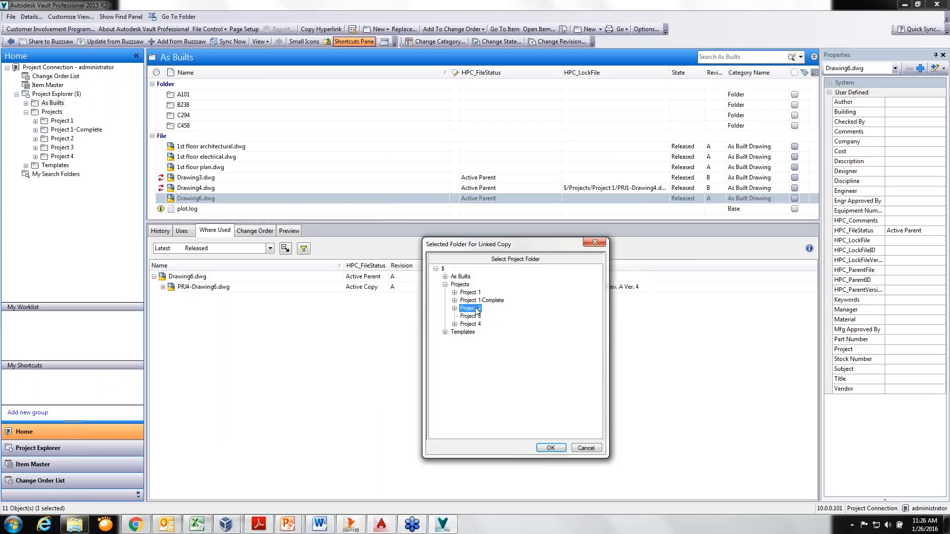
{"action": "left_click", "coordinate": [551, 448]}
{"action": "left_click", "coordinate": [446, 247]}
{"action": "key", "text": "BackSpace"}
{"action": "key", "text": "BackSpace"}
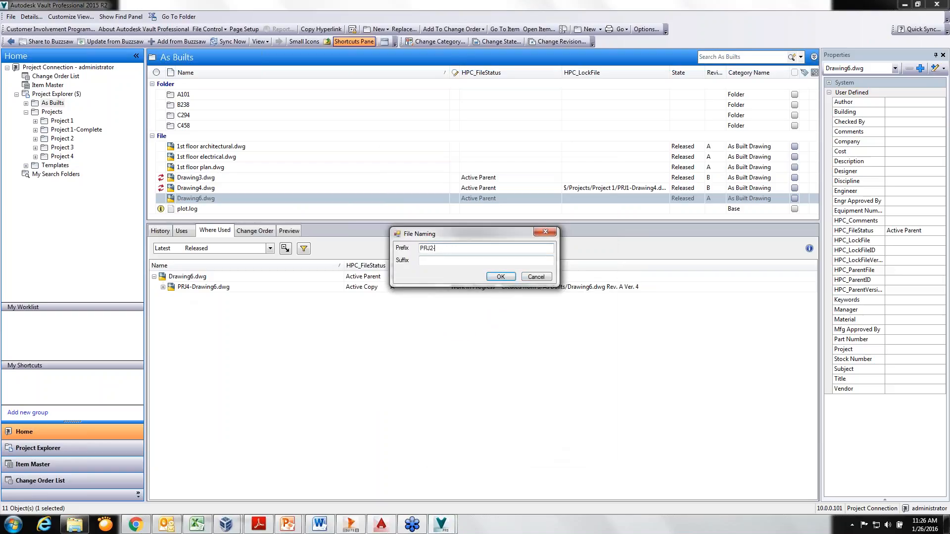
{"action": "left_click", "coordinate": [507, 278]}
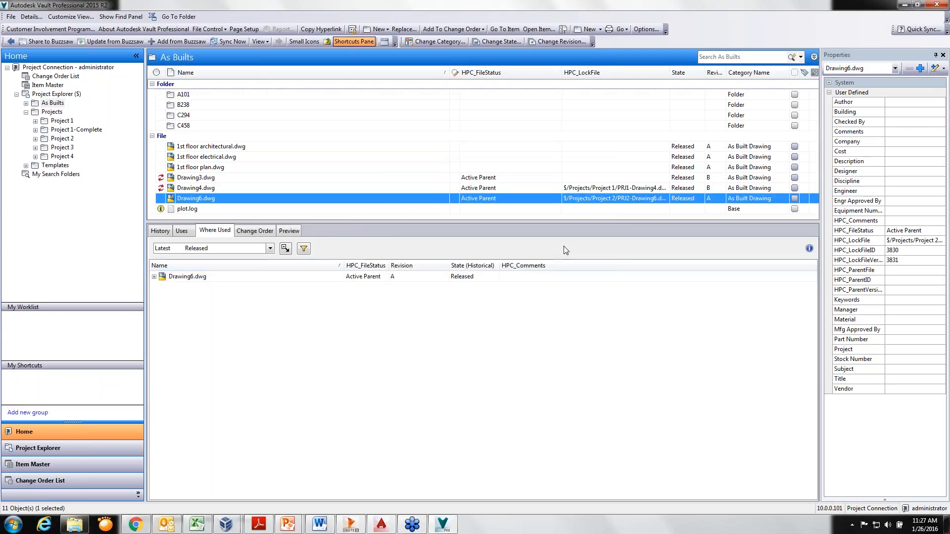
{"action": "left_click_drag", "start_coordinate": [670, 73], "coordinate": [700, 72]}
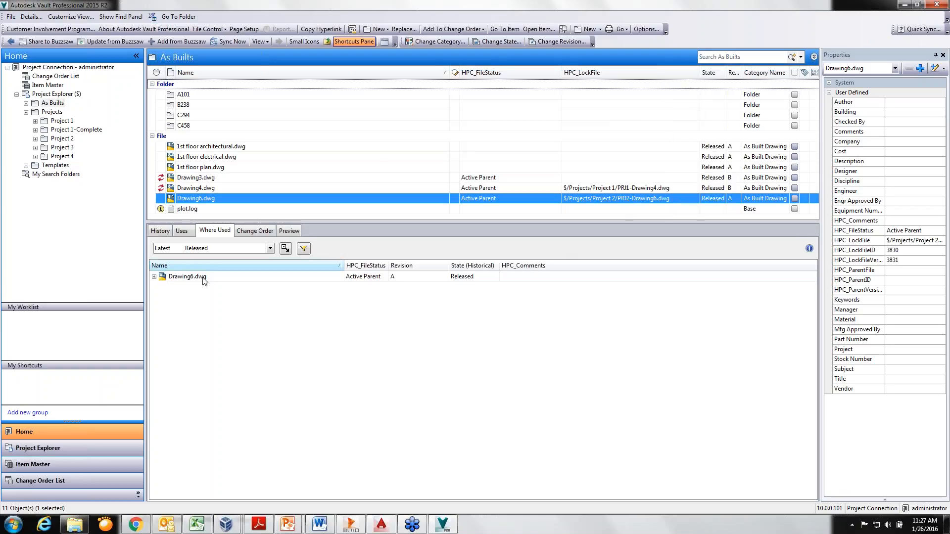
Go from Drawing6.dwg's where-used entries to the folder of PRJ2-Drawing6.dwg, and open that copy in AutoCAD with checkout
{"action": "left_click", "coordinate": [154, 277]}
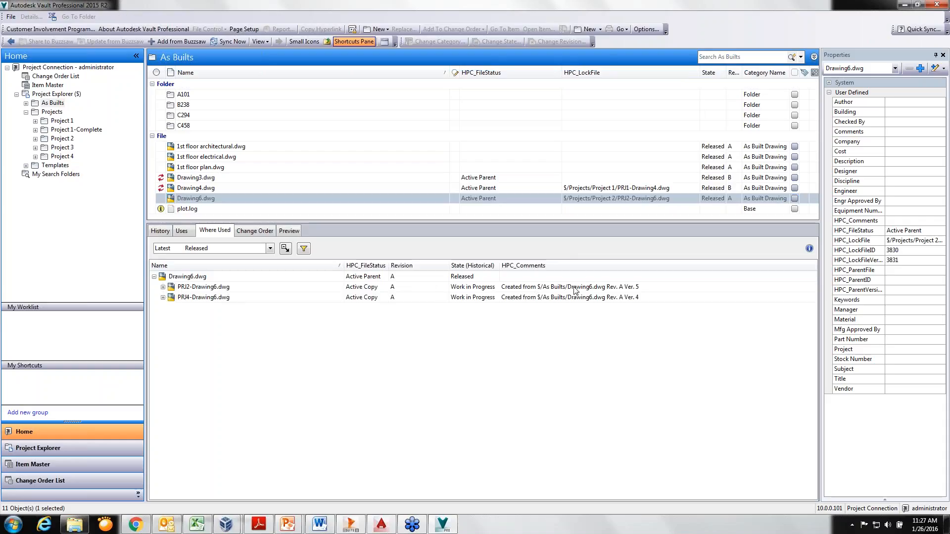
{"action": "left_click", "coordinate": [221, 288]}
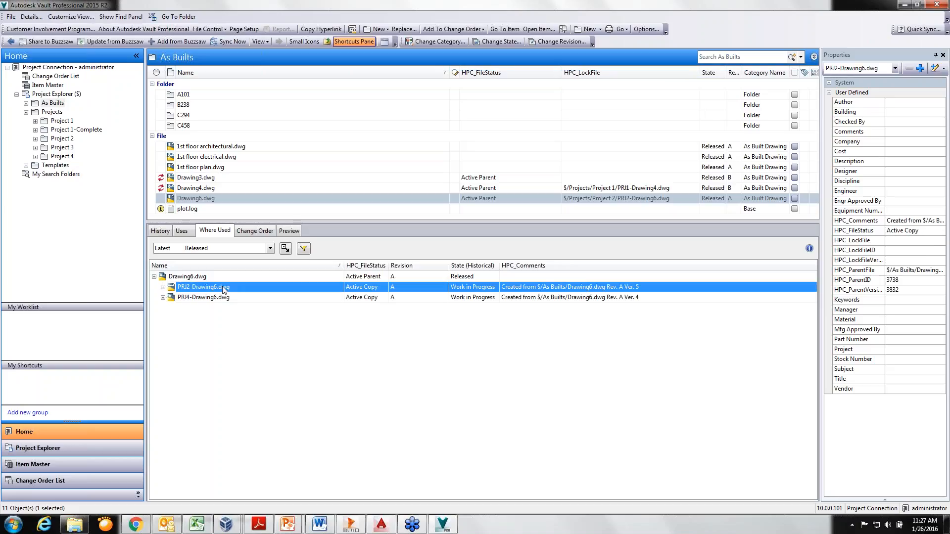
{"action": "right_click", "coordinate": [221, 286]}
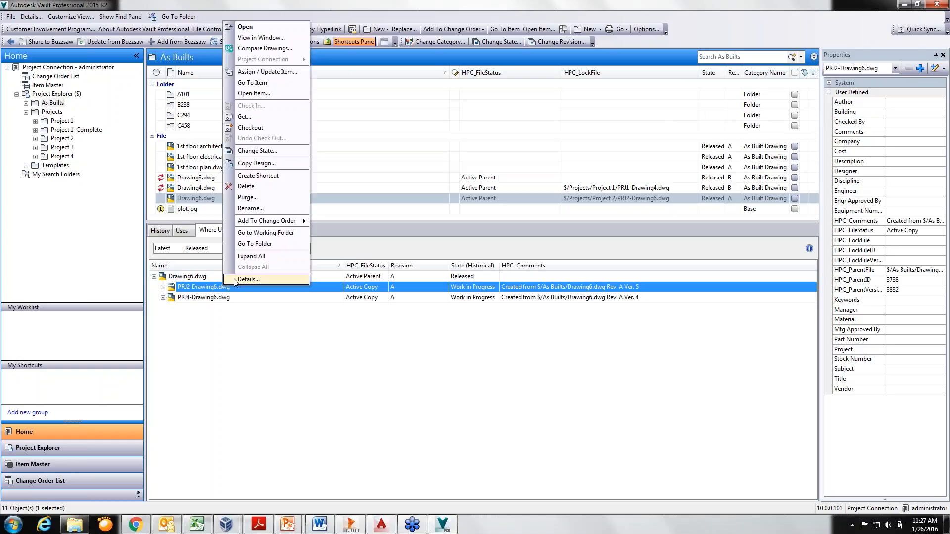
{"action": "left_click", "coordinate": [262, 244]}
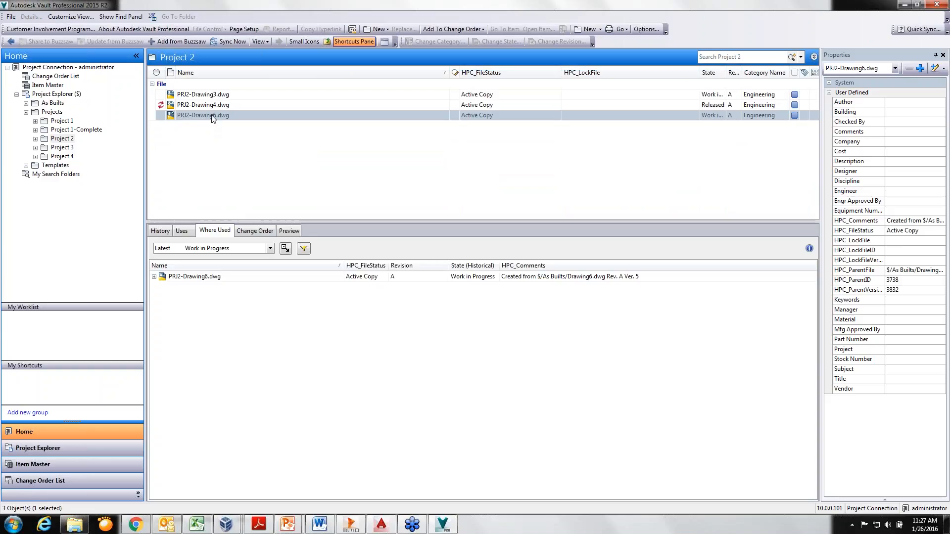
{"action": "double_click", "coordinate": [210, 115]}
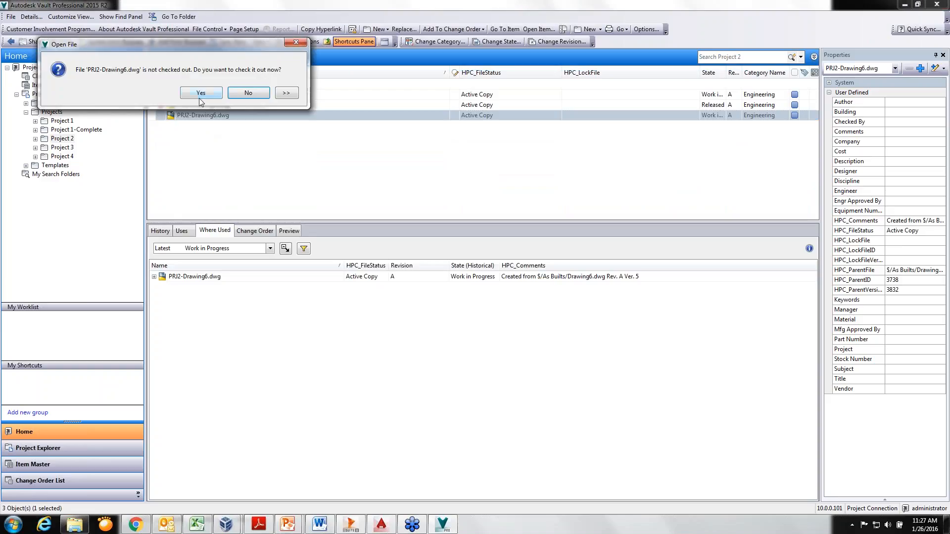
{"action": "left_click", "coordinate": [200, 93]}
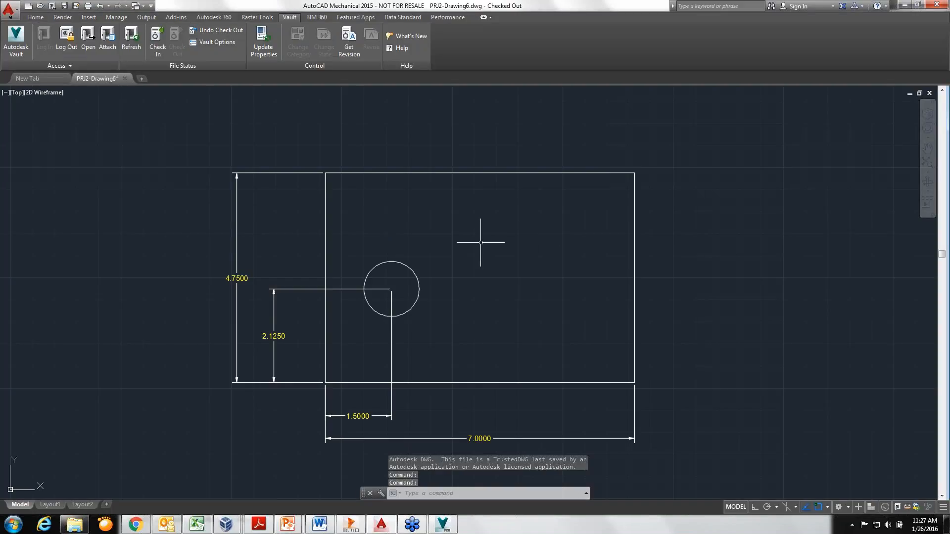
Draw a second circle in the upper right area of the rectangle, about the same size as the existing circle
{"action": "type", "text": "c"}
{"action": "key", "text": "Return"}
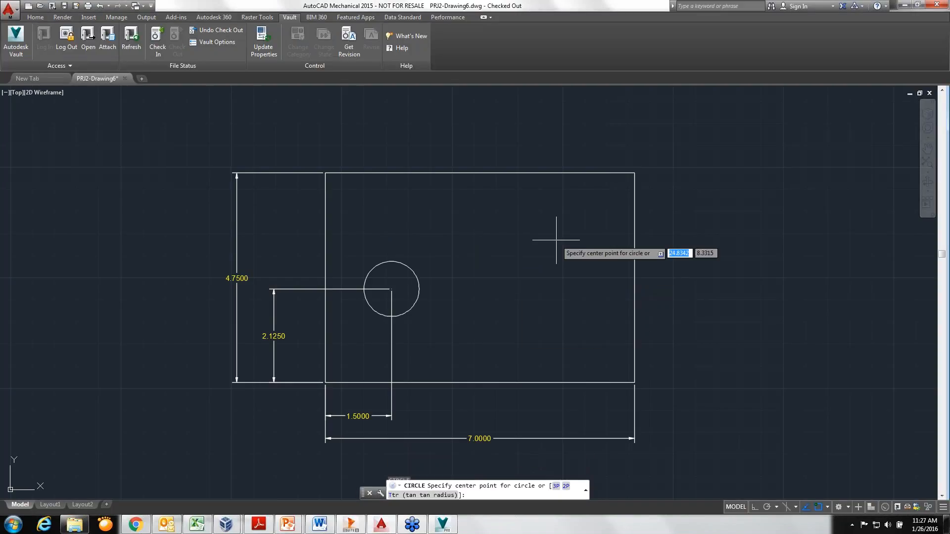
{"action": "left_click", "coordinate": [558, 233]}
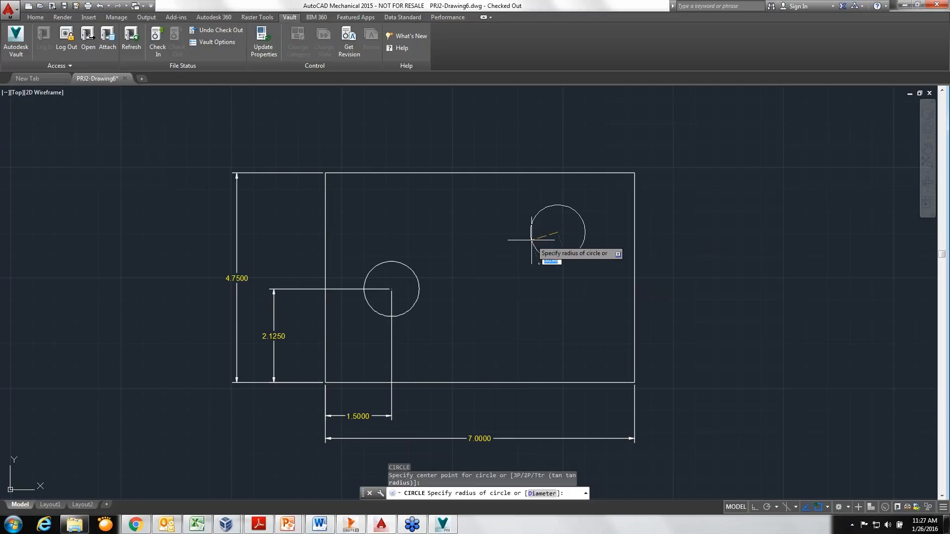
{"action": "left_click", "coordinate": [531, 240]}
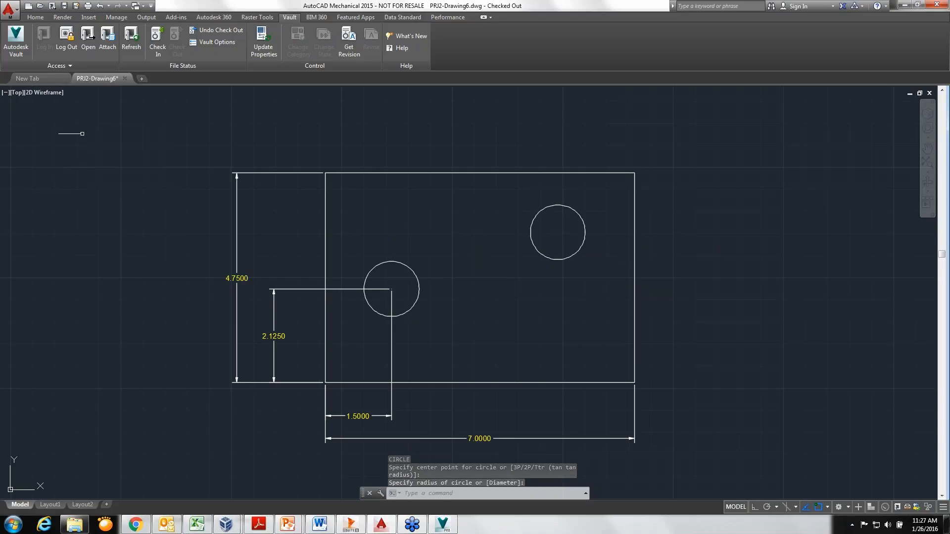
Save PRJ2-Drawing6.dwg, check it in to the vault without keeping it checked out, and close the drawing
{"action": "left_click", "coordinate": [64, 5]}
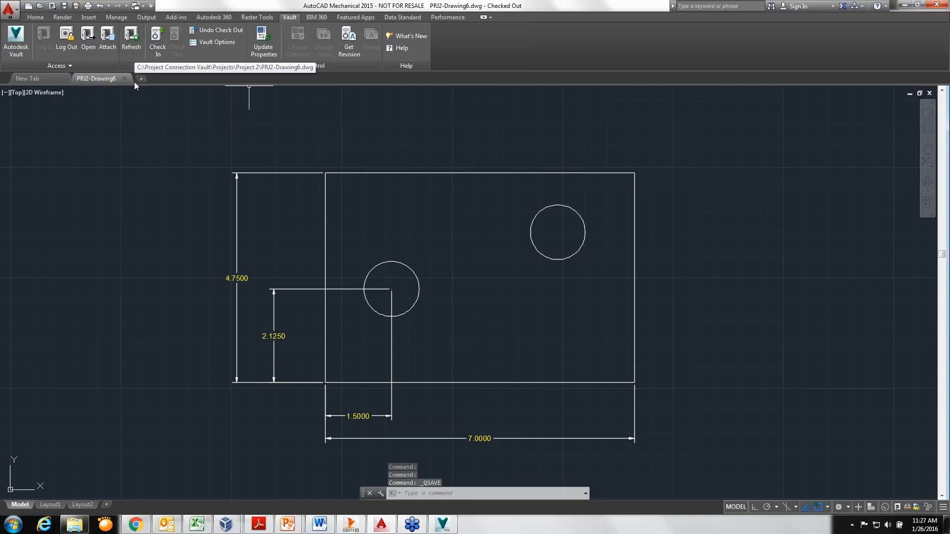
{"action": "left_click", "coordinate": [159, 47]}
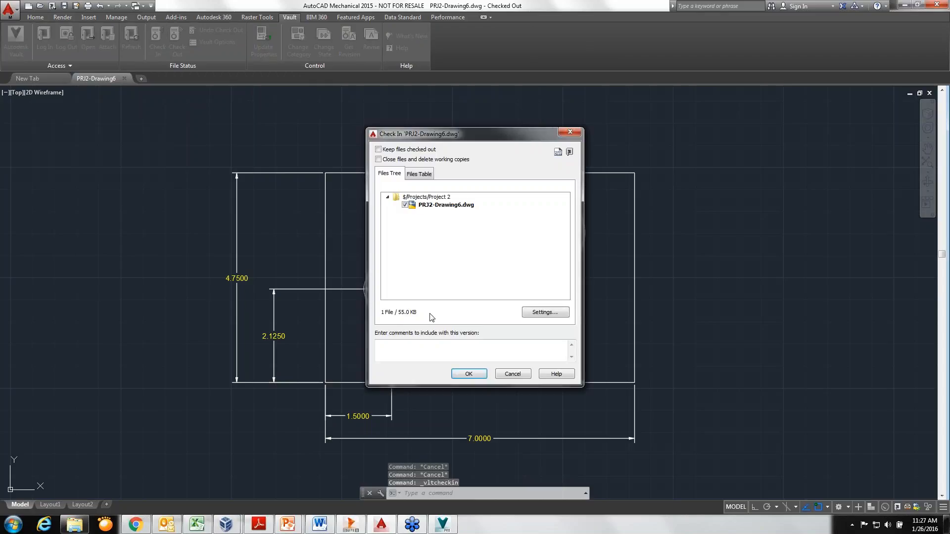
{"action": "left_click", "coordinate": [474, 378]}
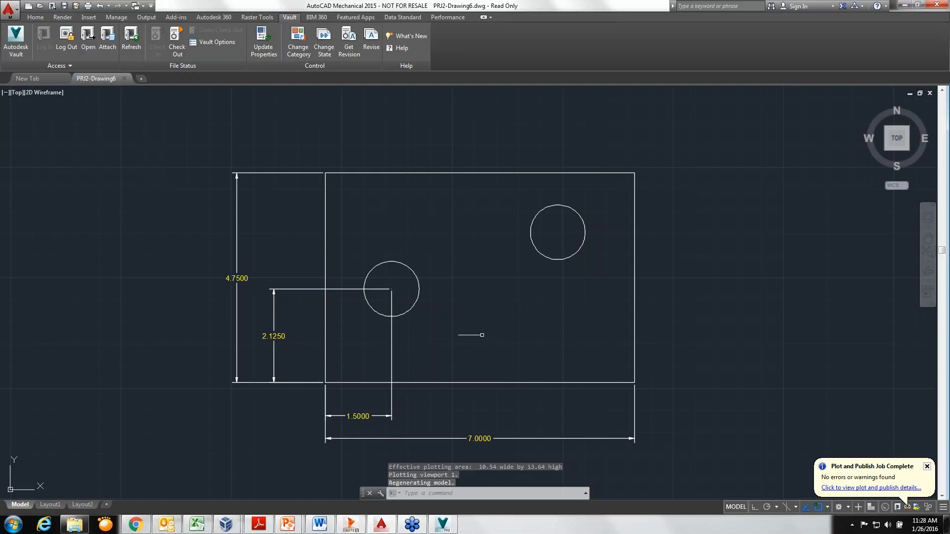
{"action": "left_click", "coordinate": [930, 94]}
Switch to Vault, refresh the Project 2 folder, and examine the preview, version history and uses of PRJ2-Drawing6.dwg
{"action": "key", "text": "alt+Tab"}
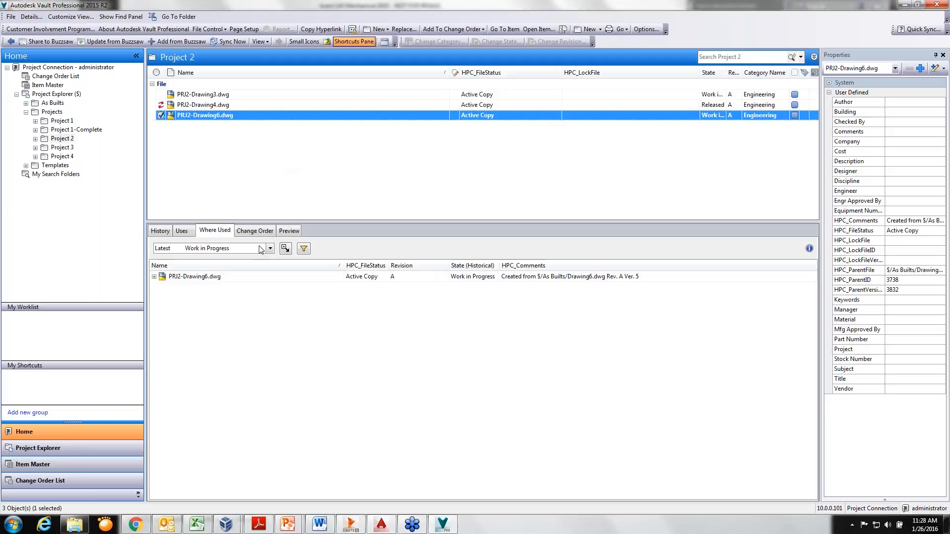
{"action": "key", "text": "F5"}
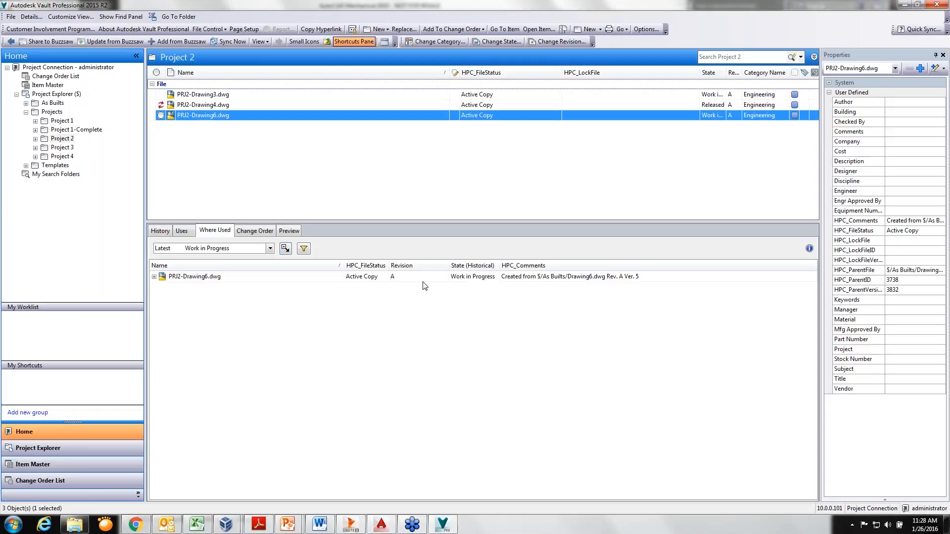
{"action": "left_click", "coordinate": [290, 231]}
{"action": "left_click", "coordinate": [484, 366]}
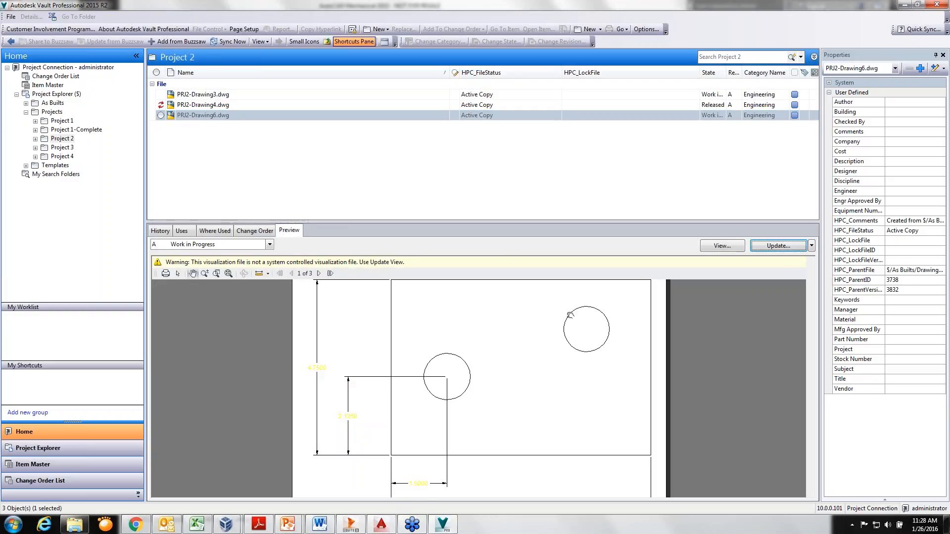
{"action": "left_click", "coordinate": [231, 116]}
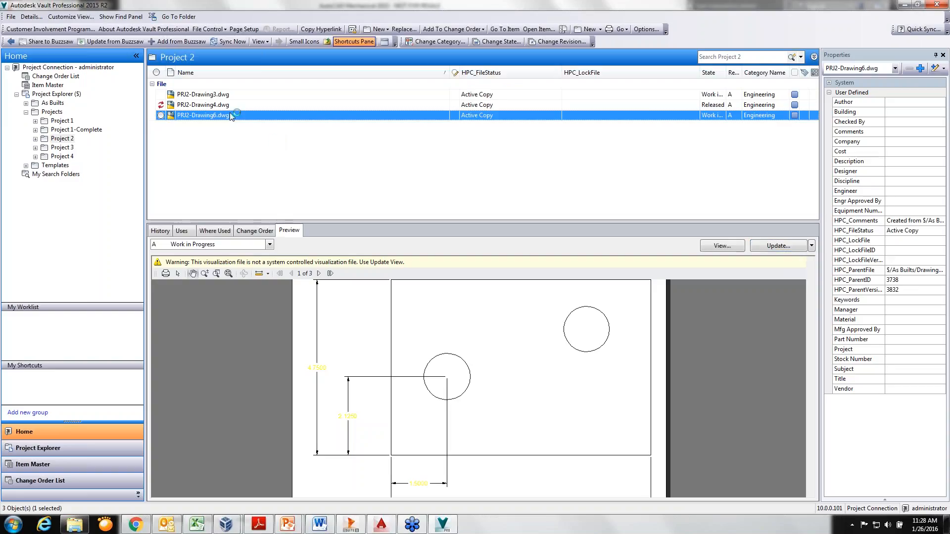
{"action": "left_click", "coordinate": [161, 231]}
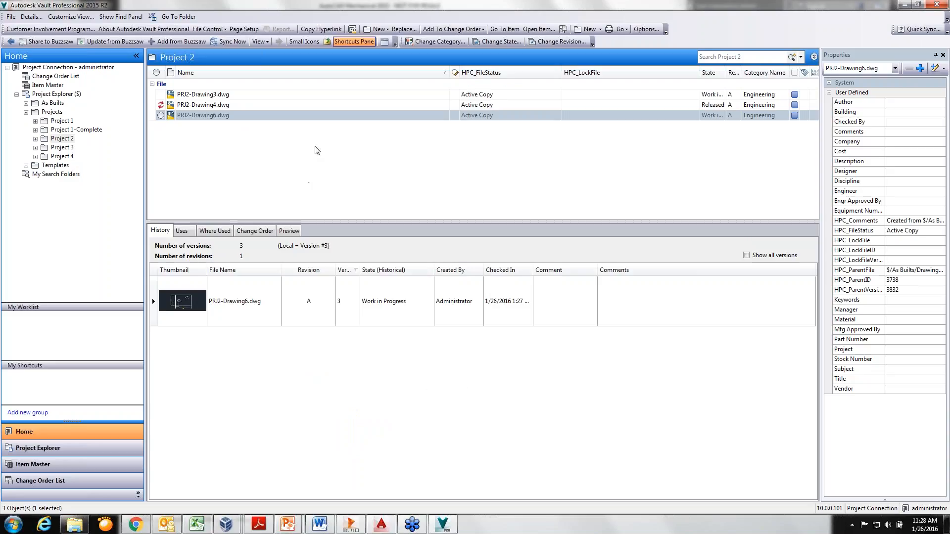
{"action": "left_click", "coordinate": [188, 230]}
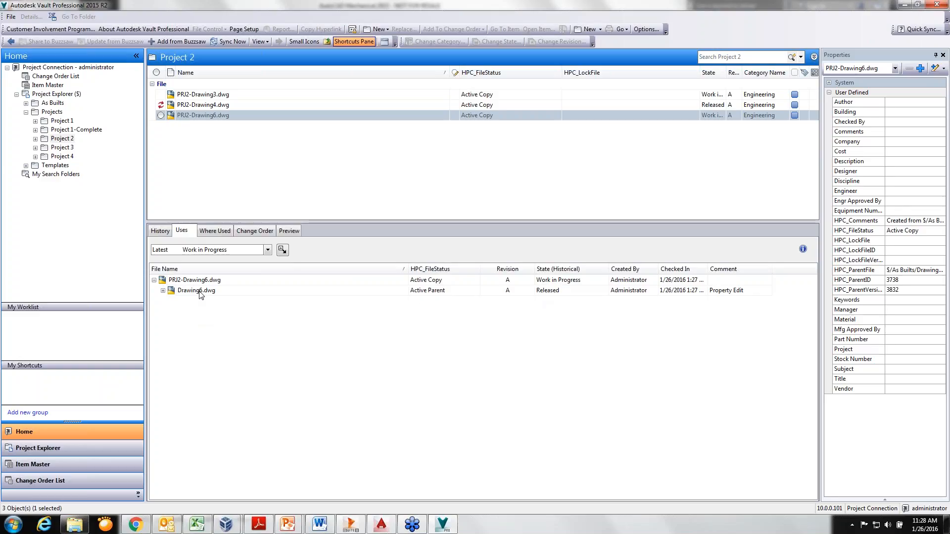
Change the lifecycle state of PRJ2-Drawing6.dwg to For Review with the comment "Under review", and narrow the HPC_LockFile column
{"action": "left_click", "coordinate": [200, 114]}
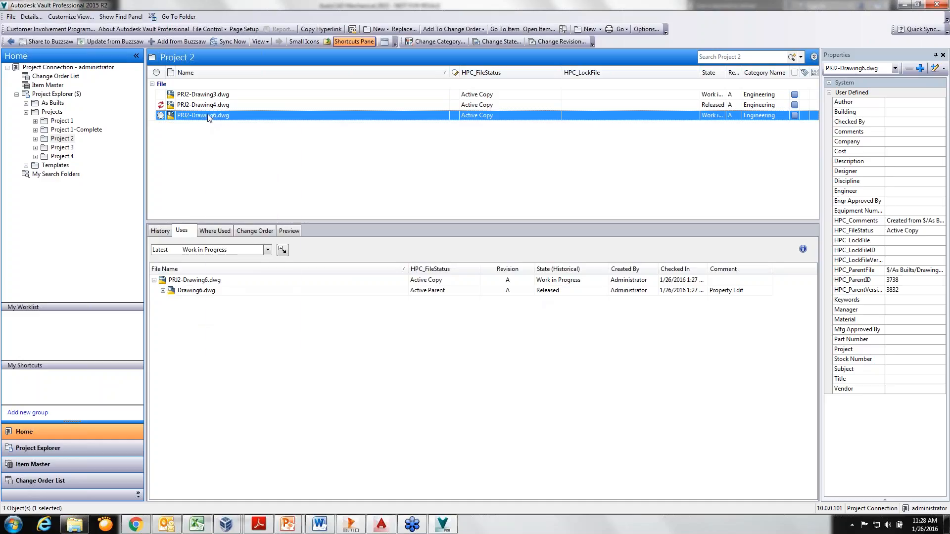
{"action": "right_click", "coordinate": [207, 116]}
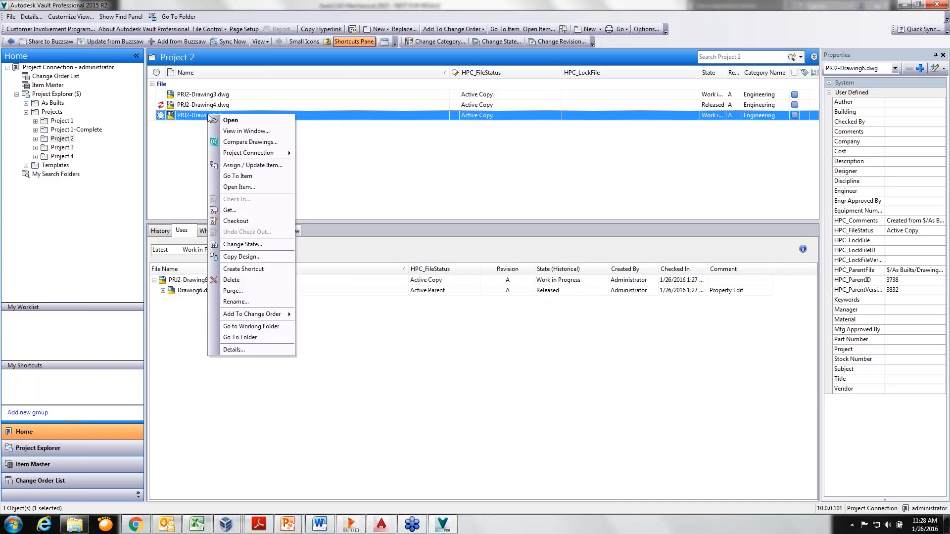
{"action": "left_click", "coordinate": [249, 244]}
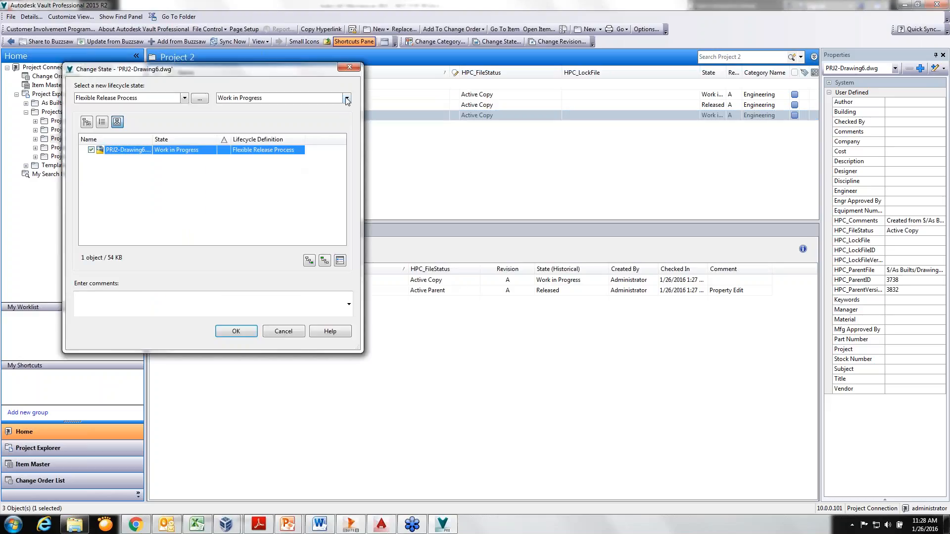
{"action": "left_click", "coordinate": [347, 99]}
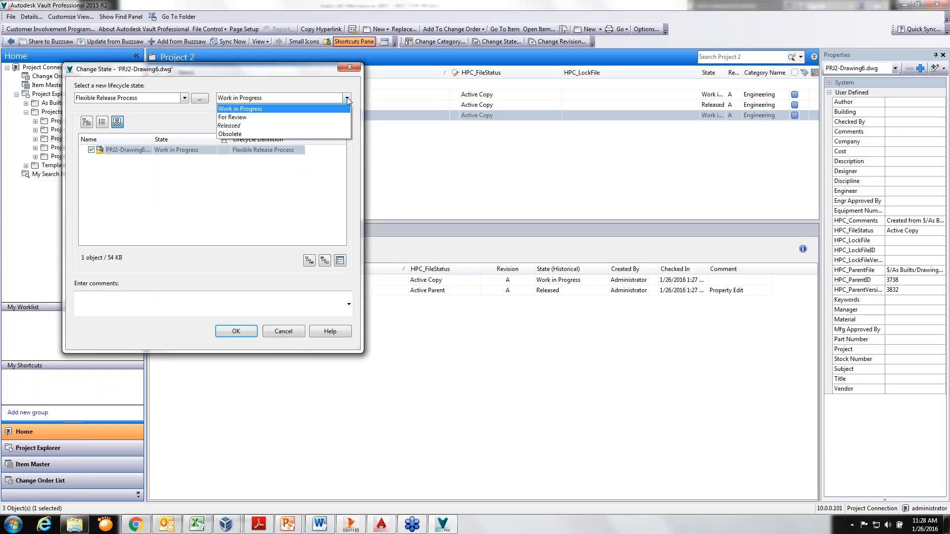
{"action": "left_click", "coordinate": [329, 115]}
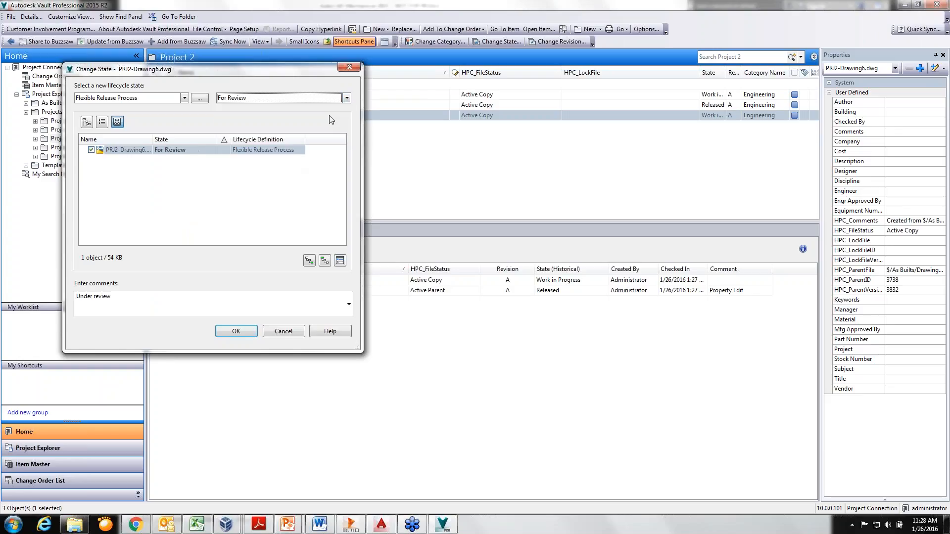
{"action": "left_click", "coordinate": [235, 332]}
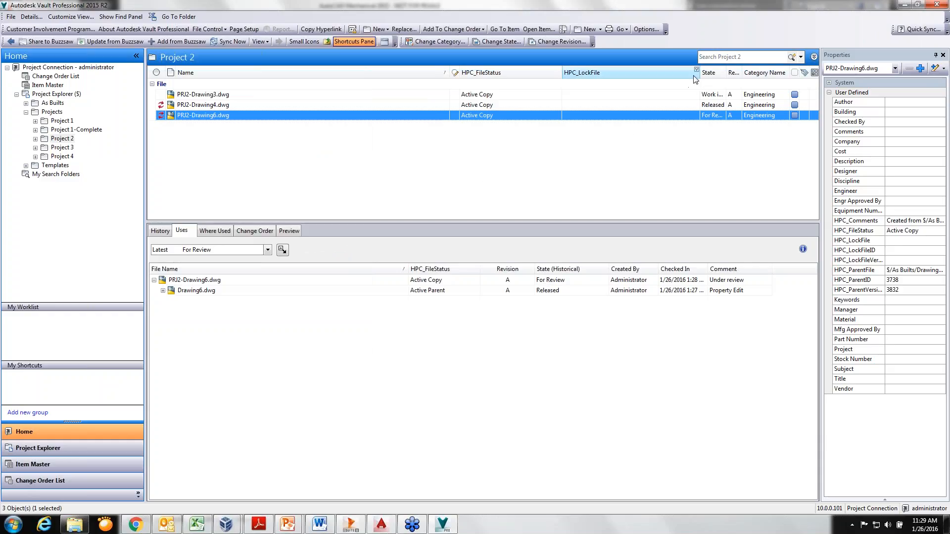
{"action": "left_click_drag", "start_coordinate": [690, 73], "coordinate": [640, 73]}
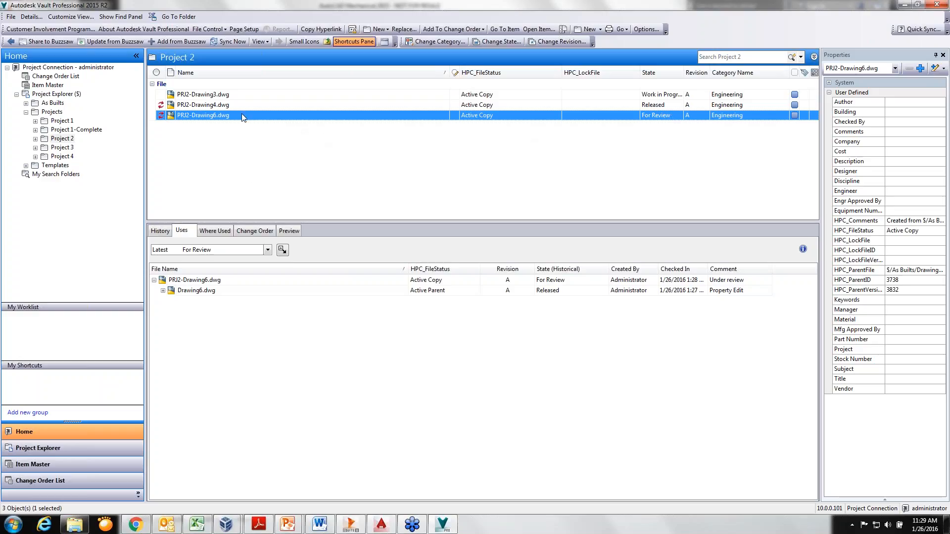
Preview PRJ2-Drawing6.dwg and change its lifecycle state to Released
{"action": "left_click", "coordinate": [288, 230]}
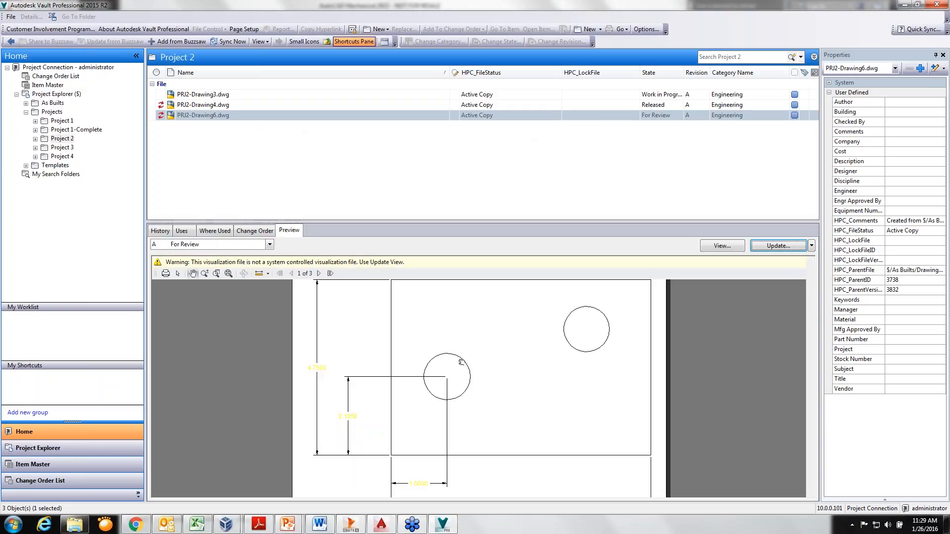
{"action": "left_click", "coordinate": [227, 116]}
{"action": "right_click", "coordinate": [227, 116]}
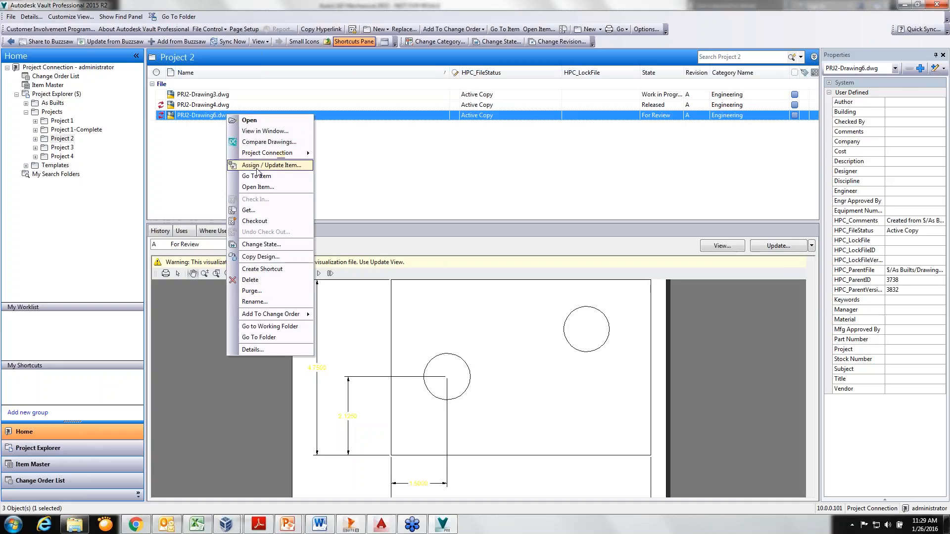
{"action": "left_click", "coordinate": [300, 246]}
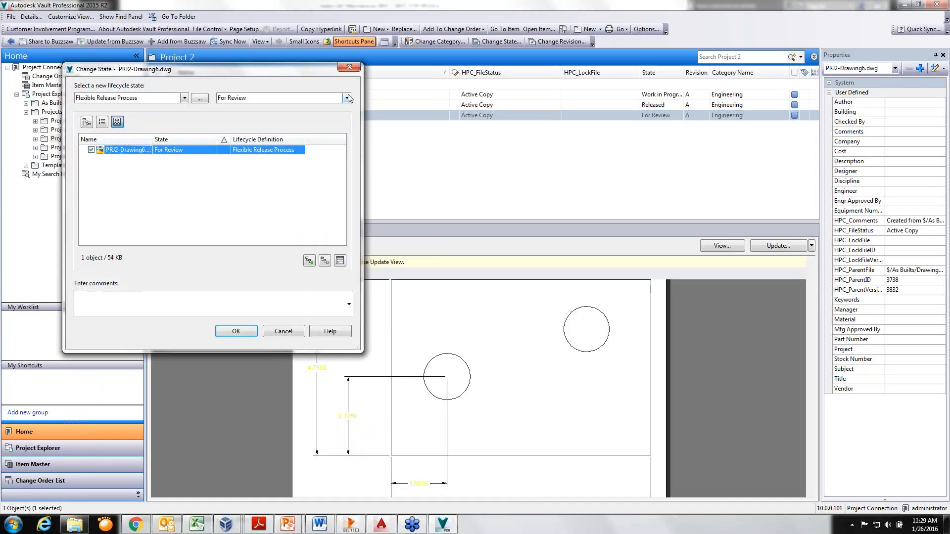
{"action": "left_click", "coordinate": [347, 98]}
{"action": "left_click", "coordinate": [327, 126]}
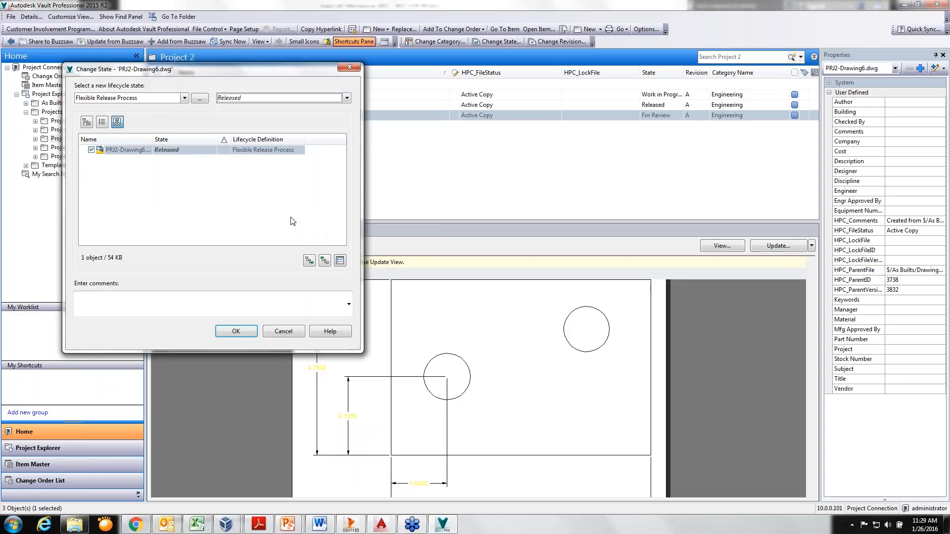
{"action": "left_click", "coordinate": [236, 331]}
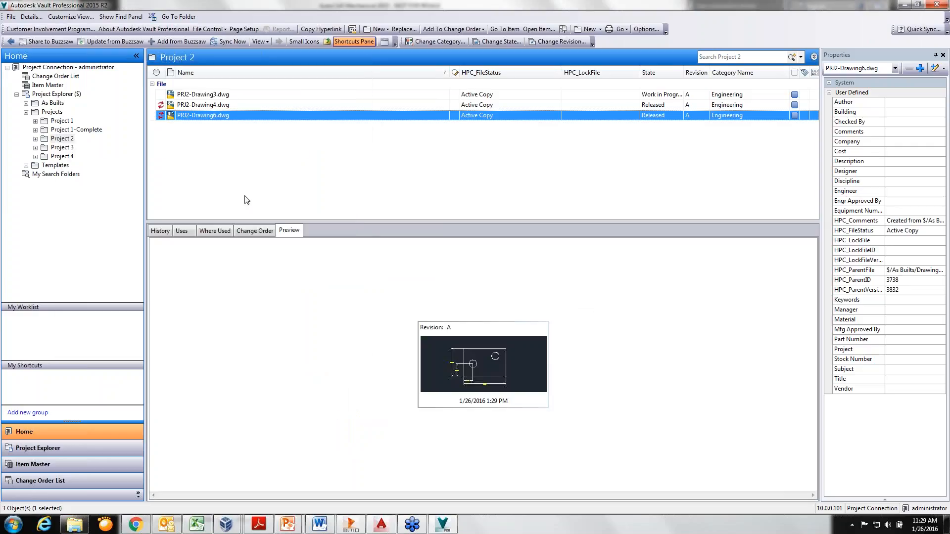
Display the files that PRJ2-Drawing6.dwg uses, and release the copy as the new parent revision through Project Connection
{"action": "left_click", "coordinate": [183, 230]}
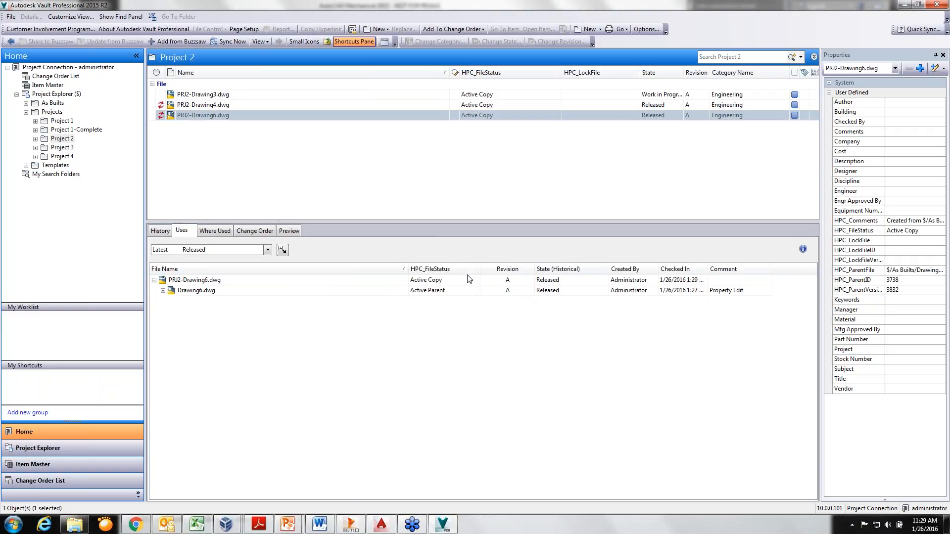
{"action": "left_click", "coordinate": [212, 116]}
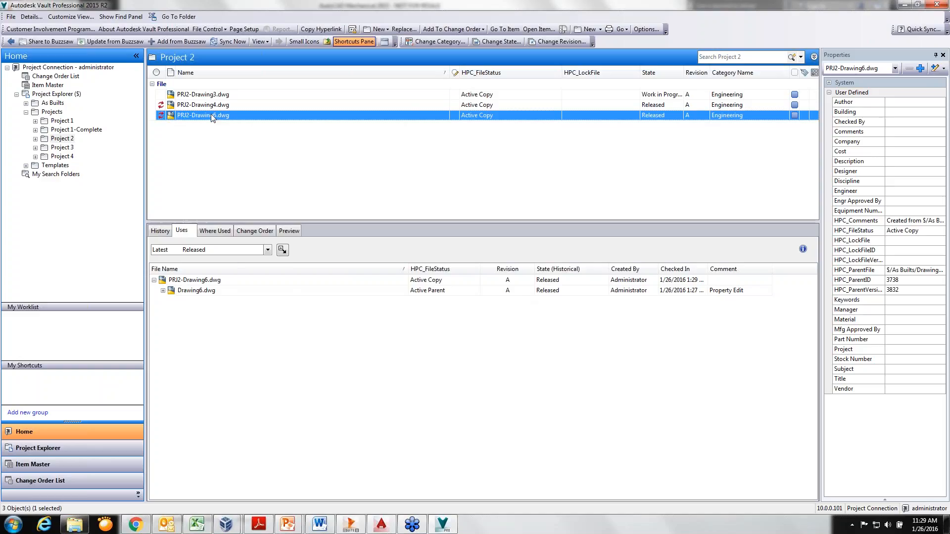
{"action": "right_click", "coordinate": [210, 115]}
{"action": "mouse_move", "coordinate": [253, 153]}
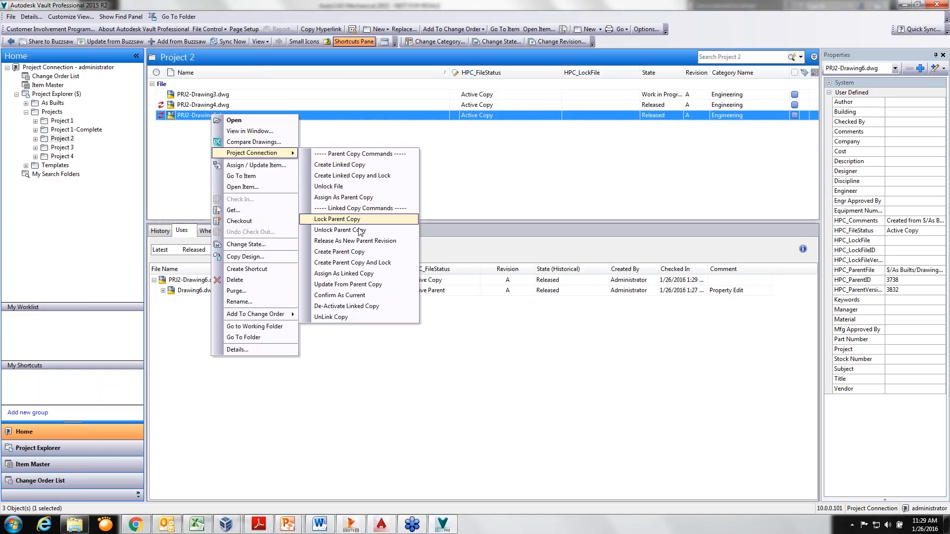
{"action": "left_click", "coordinate": [403, 241]}
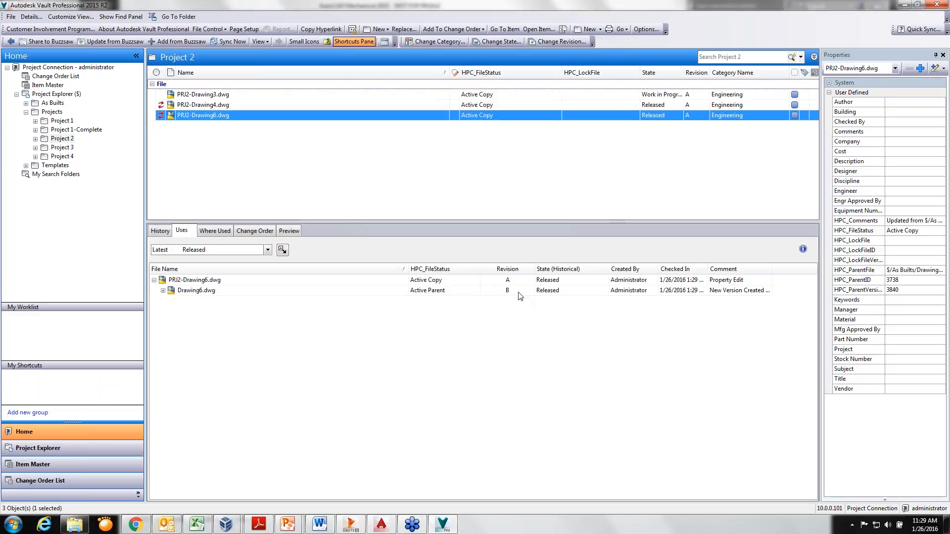
Go from the uses of PRJ2-Drawing6.dwg to the folder of its parent Drawing6.dwg, and widen the HPC_LockFile column
{"action": "left_click", "coordinate": [206, 291]}
{"action": "right_click", "coordinate": [206, 291]}
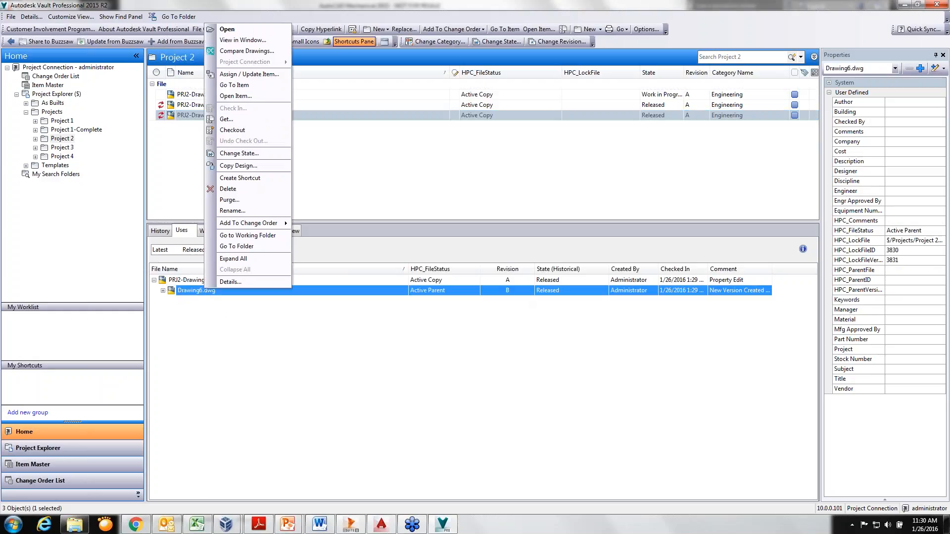
{"action": "left_click", "coordinate": [237, 246]}
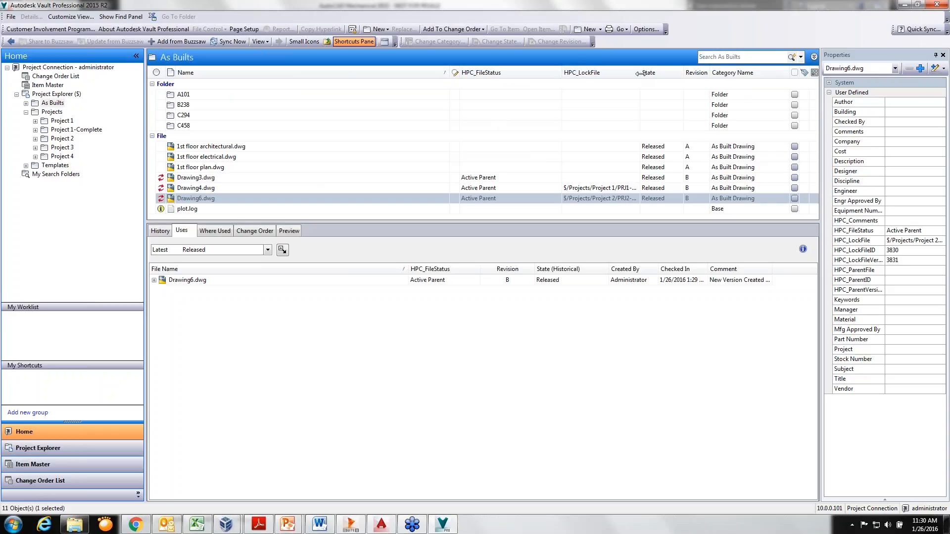
{"action": "left_click_drag", "start_coordinate": [639, 74], "coordinate": [695, 73]}
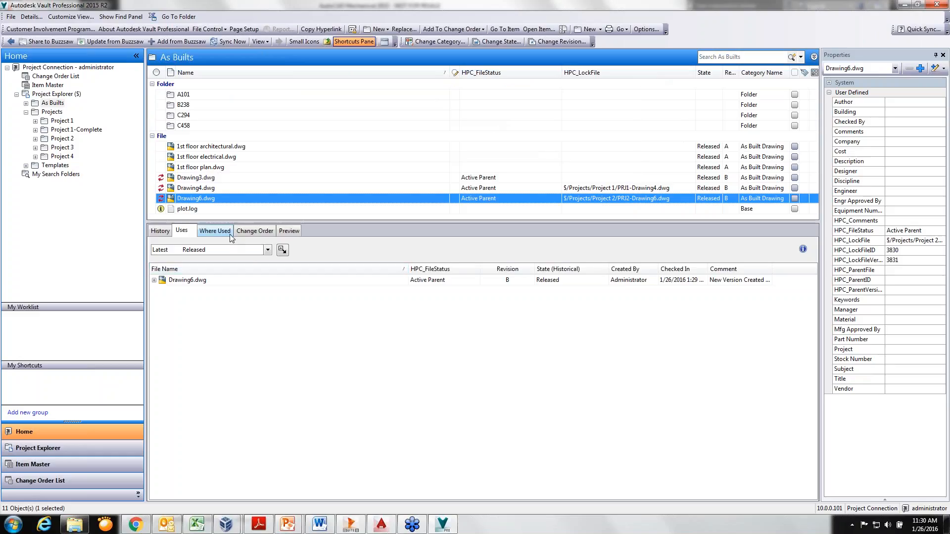
Unlock the parent Drawing6.dwg in As Builts through Project Connection, and expand its where-used entry
{"action": "right_click", "coordinate": [221, 201]}
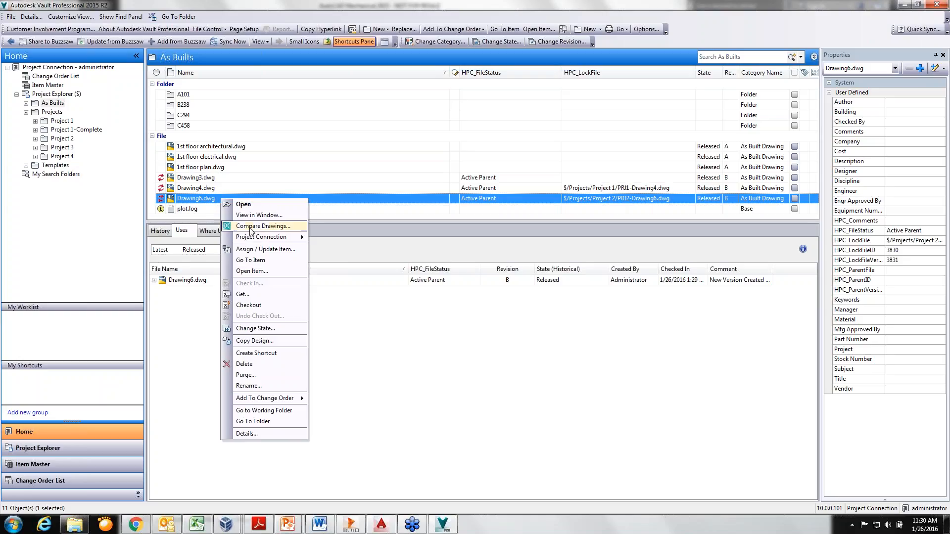
{"action": "mouse_move", "coordinate": [258, 238]}
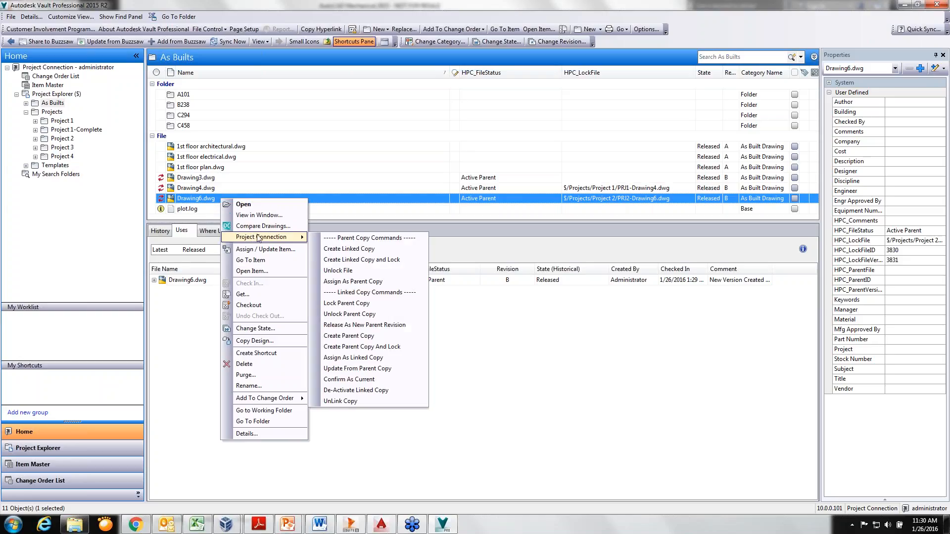
{"action": "left_click", "coordinate": [373, 271]}
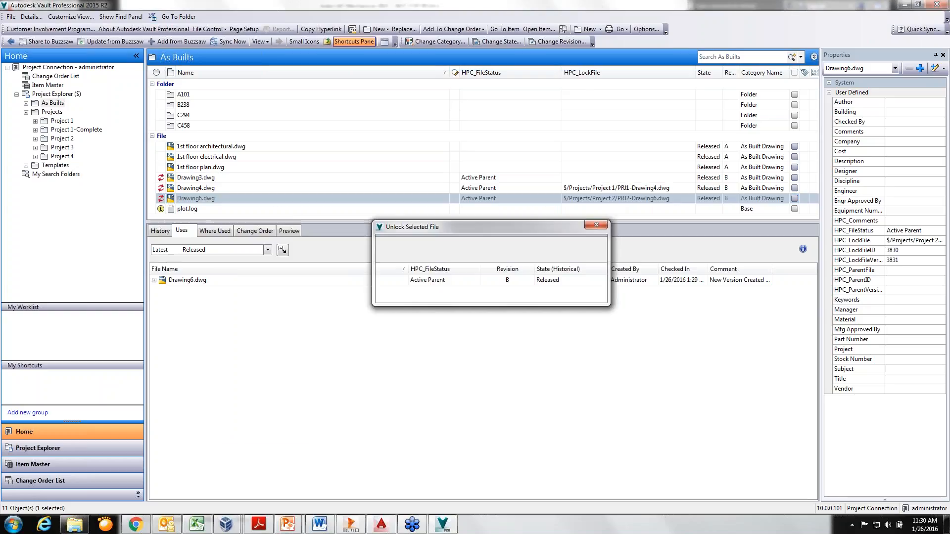
{"action": "left_click", "coordinate": [215, 230]}
{"action": "left_click", "coordinate": [154, 276]}
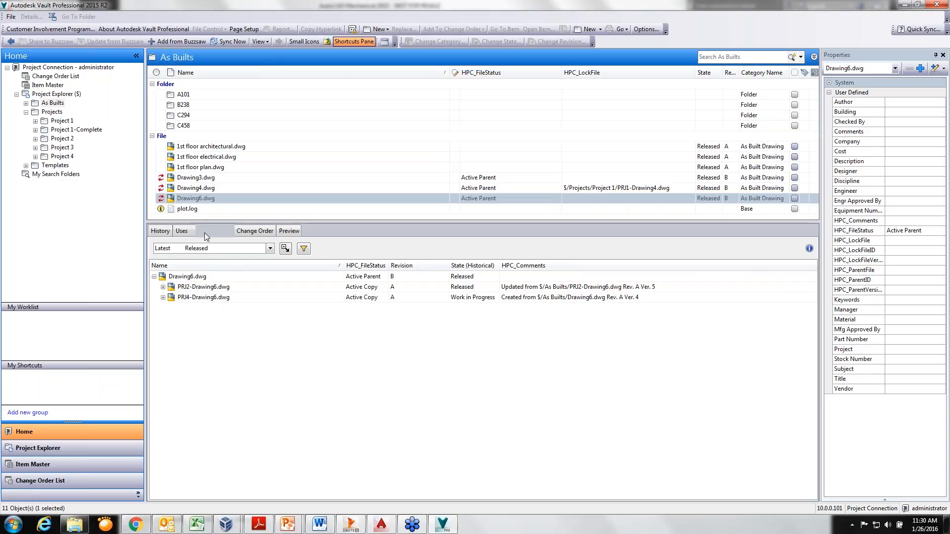
{"action": "right_click", "coordinate": [202, 197]}
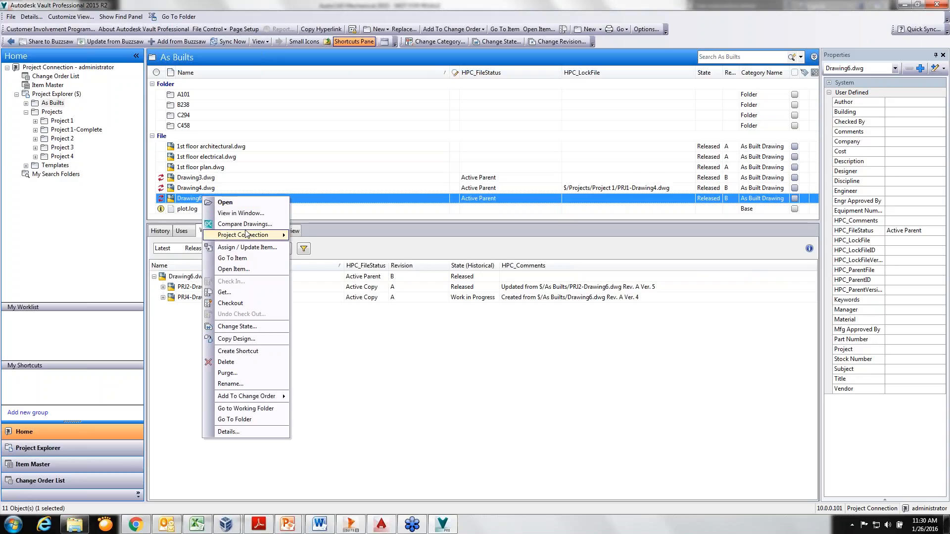
{"action": "mouse_move", "coordinate": [246, 237]}
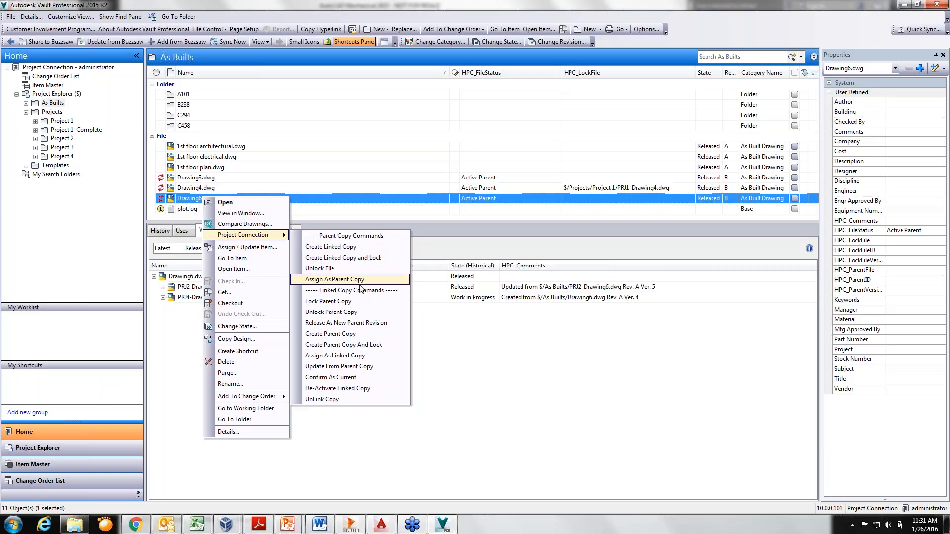
{"action": "left_click", "coordinate": [187, 324]}
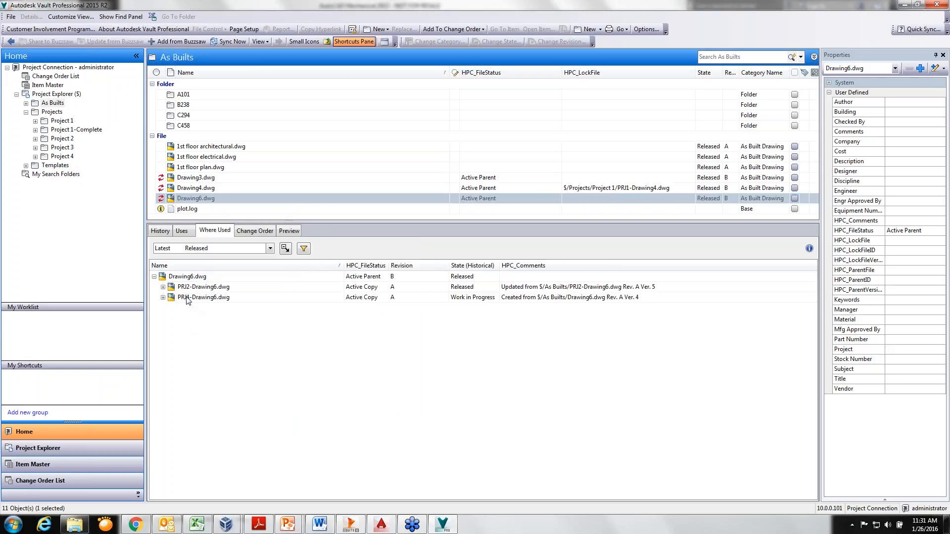
Go from the where-used list of Drawing6.dwg to the folder of PRJ4-Drawing6.dwg, and lock its parent copy through Project Connection
{"action": "left_click", "coordinate": [188, 299]}
{"action": "right_click", "coordinate": [186, 298]}
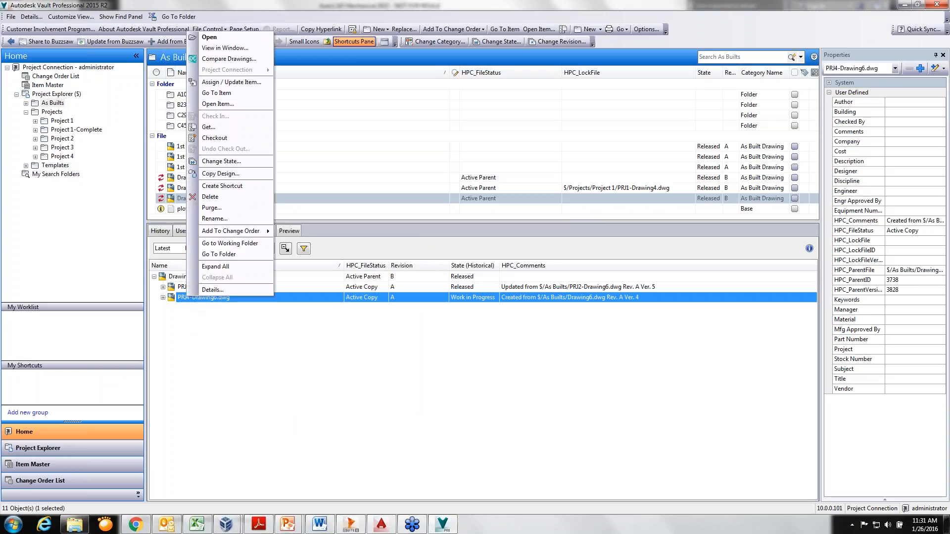
{"action": "left_click", "coordinate": [224, 255]}
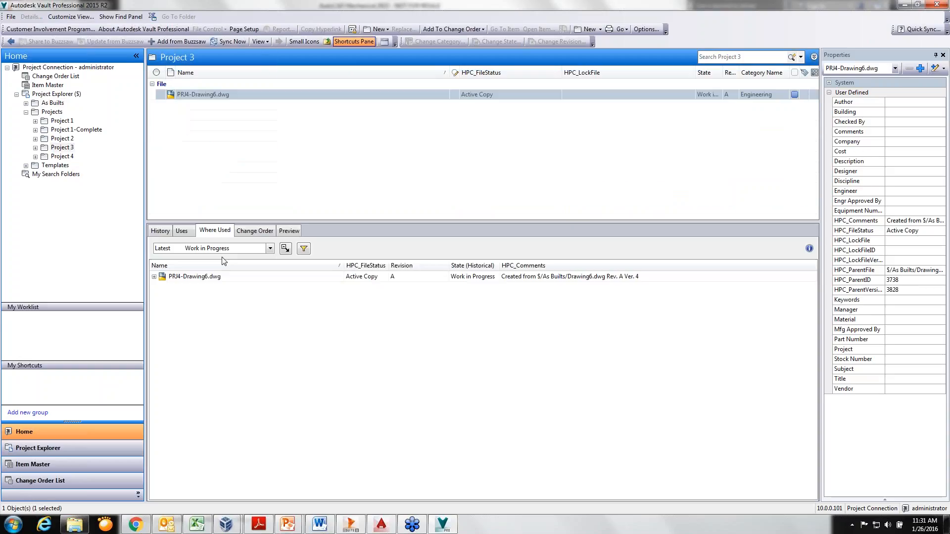
{"action": "right_click", "coordinate": [210, 94]}
{"action": "mouse_move", "coordinate": [249, 131]}
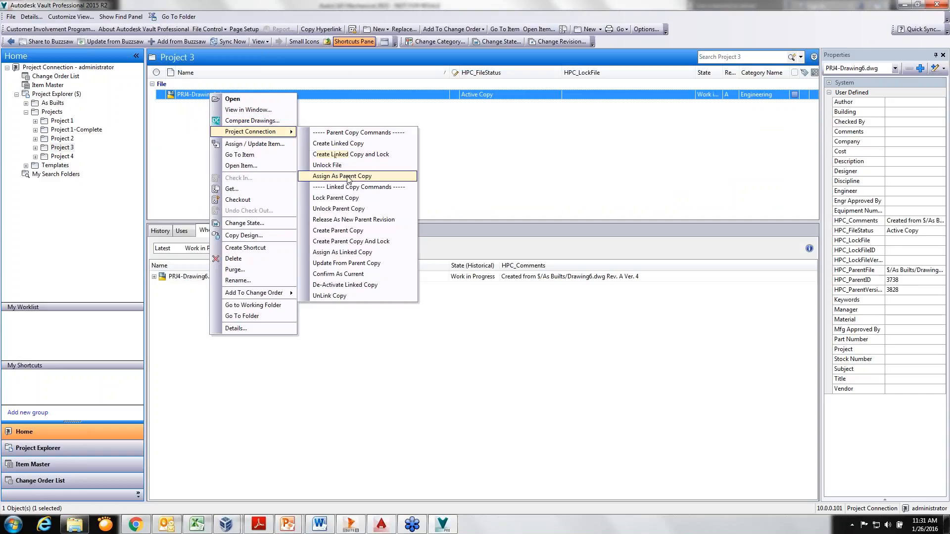
{"action": "left_click", "coordinate": [349, 198]}
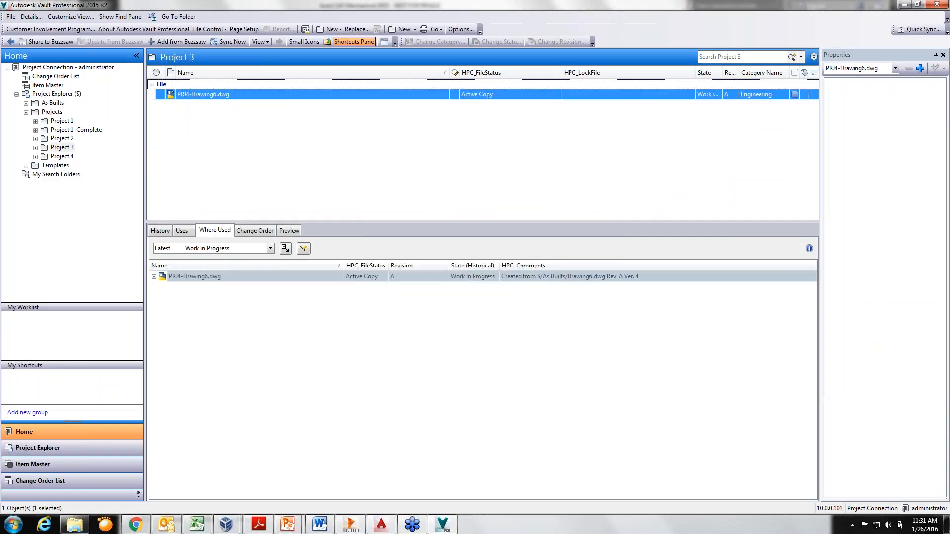
Display the files that PRJ4-Drawing6.dwg uses, and go to the folder of its parent Drawing6.dwg to check the lock
{"action": "left_click", "coordinate": [154, 277]}
{"action": "left_click", "coordinate": [182, 231]}
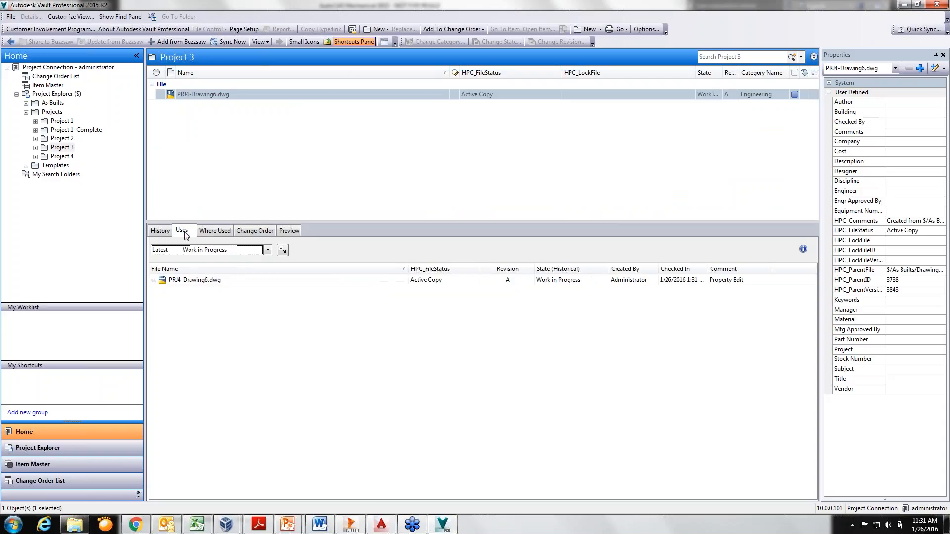
{"action": "left_click", "coordinate": [154, 280]}
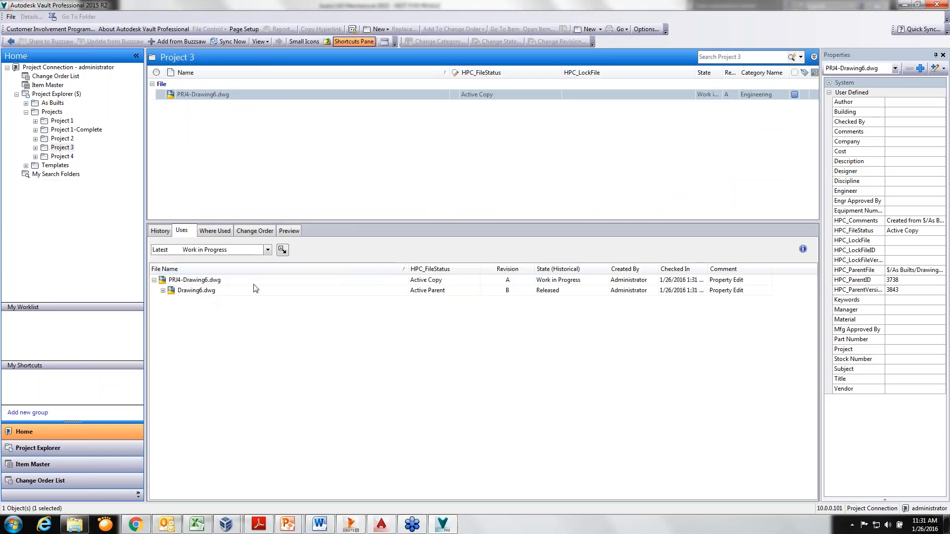
{"action": "right_click", "coordinate": [212, 292]}
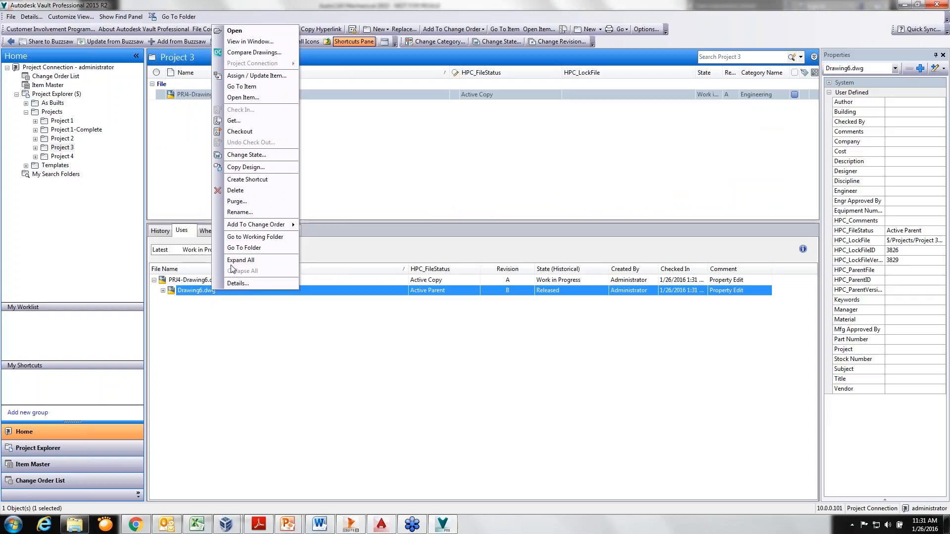
{"action": "left_click", "coordinate": [244, 247]}
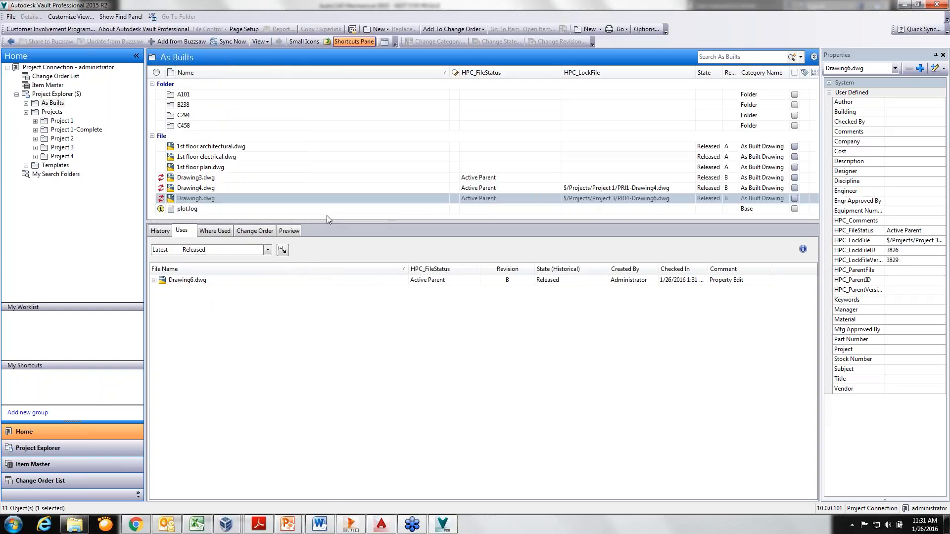
{"action": "right_click", "coordinate": [238, 195]}
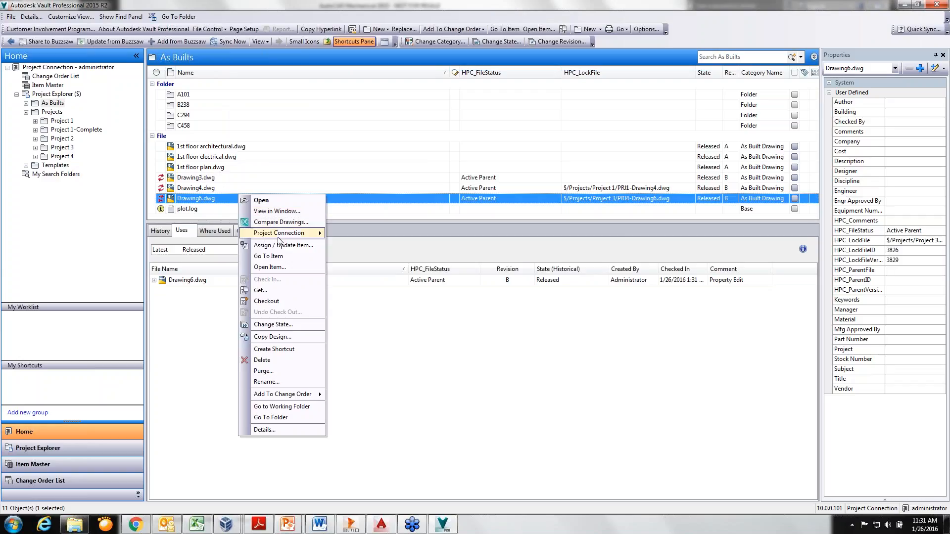
{"action": "mouse_move", "coordinate": [292, 238]}
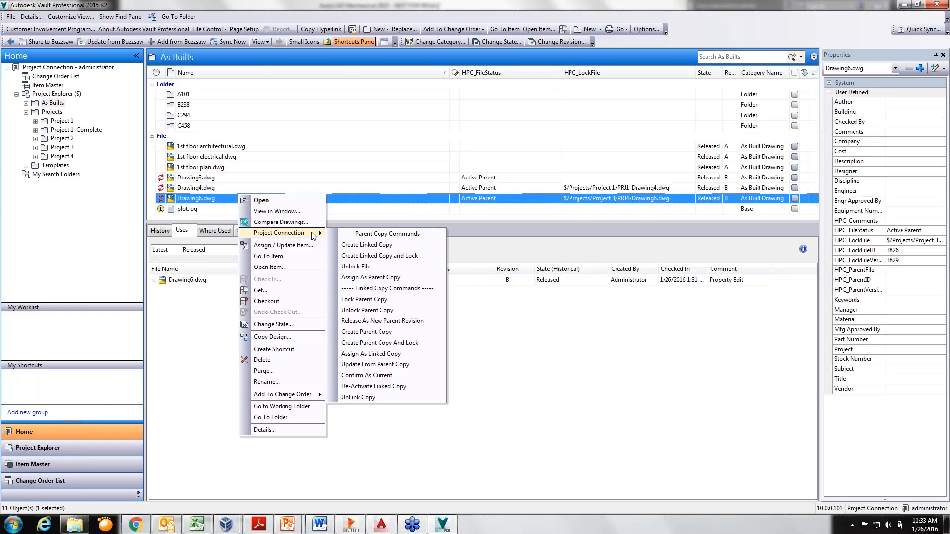
{"action": "key", "text": "Escape"}
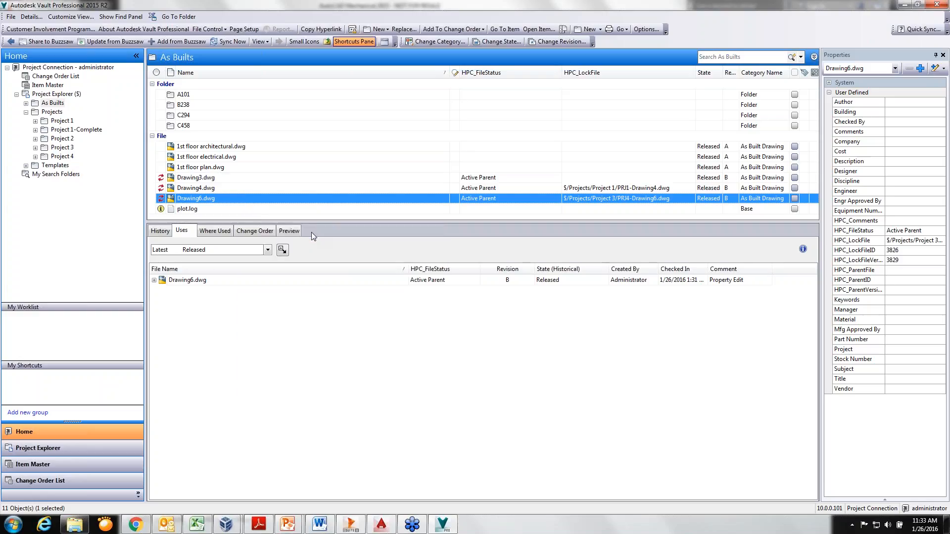
{"action": "key", "text": "alt+Tab"}
{"action": "key", "text": "alt+Tab"}
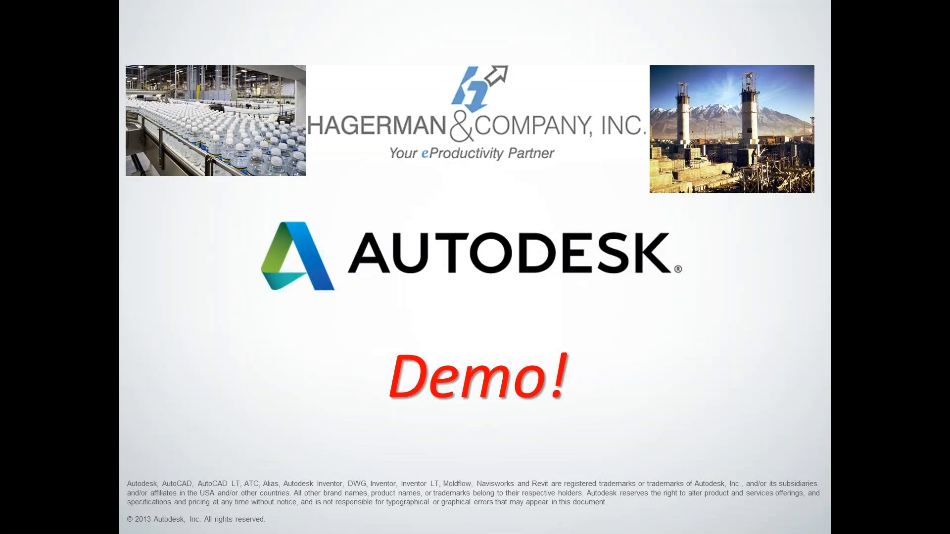
{"action": "left_click", "coordinate": [256, 186]}
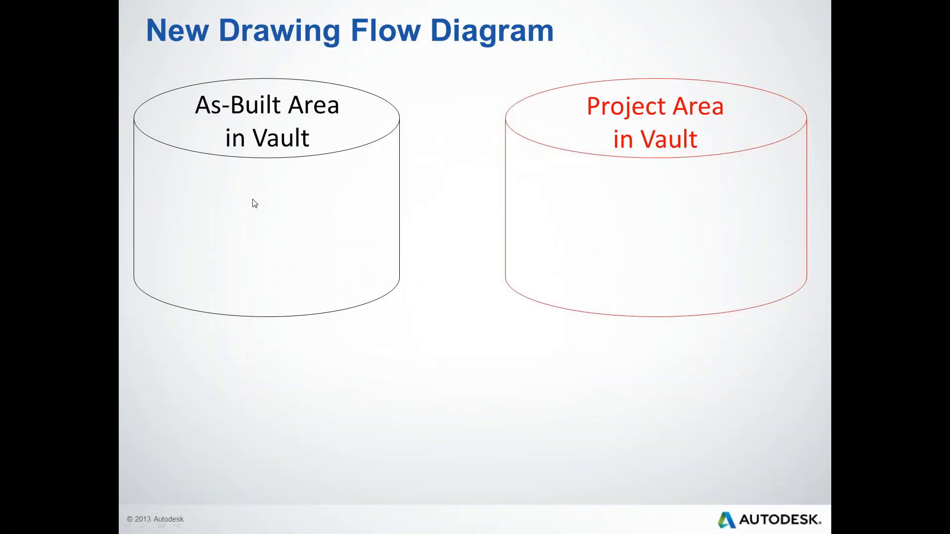
{"action": "left_click", "coordinate": [254, 202]}
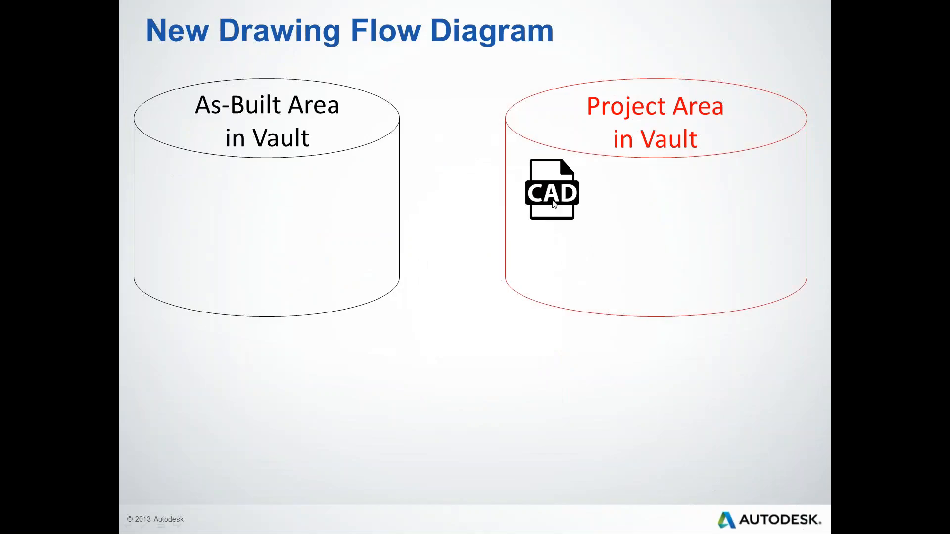
{"action": "left_click", "coordinate": [600, 189]}
{"action": "left_click", "coordinate": [601, 189]}
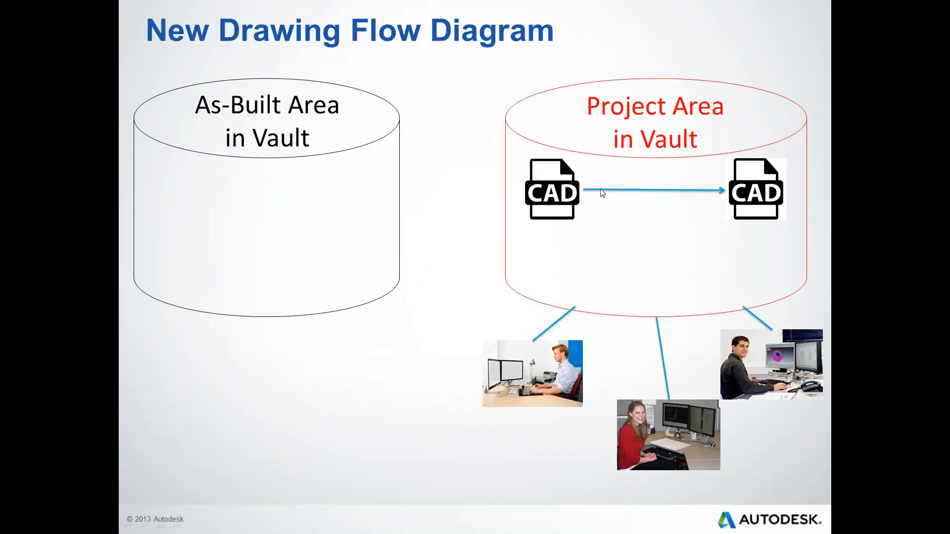